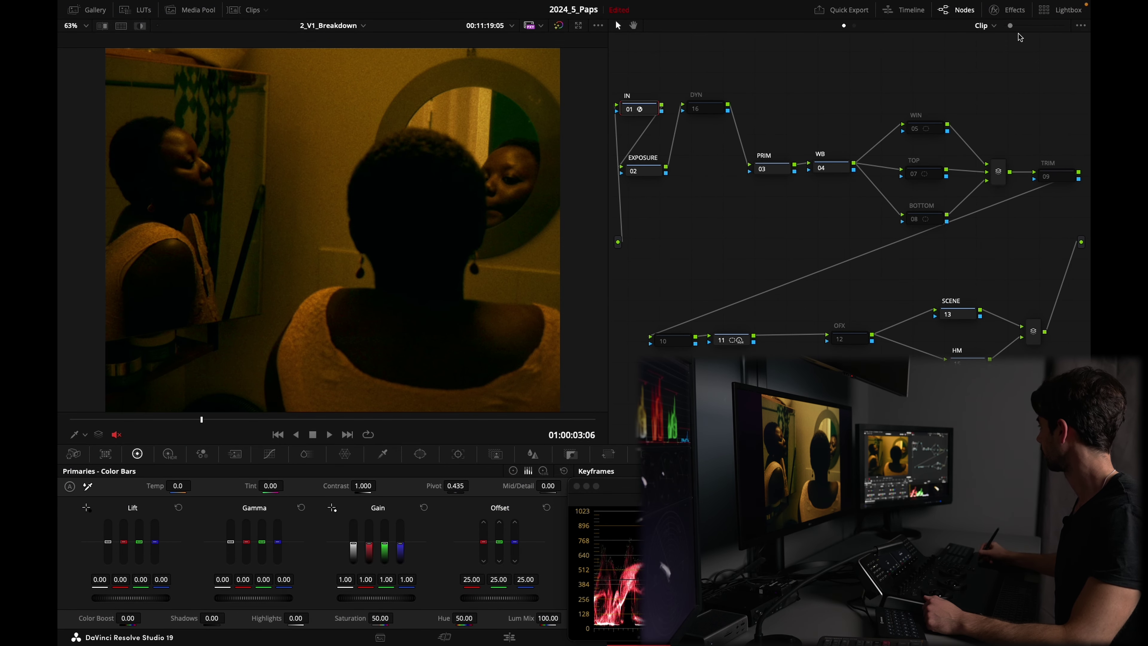
# Review the Color Space Transform settings of the clip's IN node and the timeline's OT node.
pyautogui.click(1014, 16)
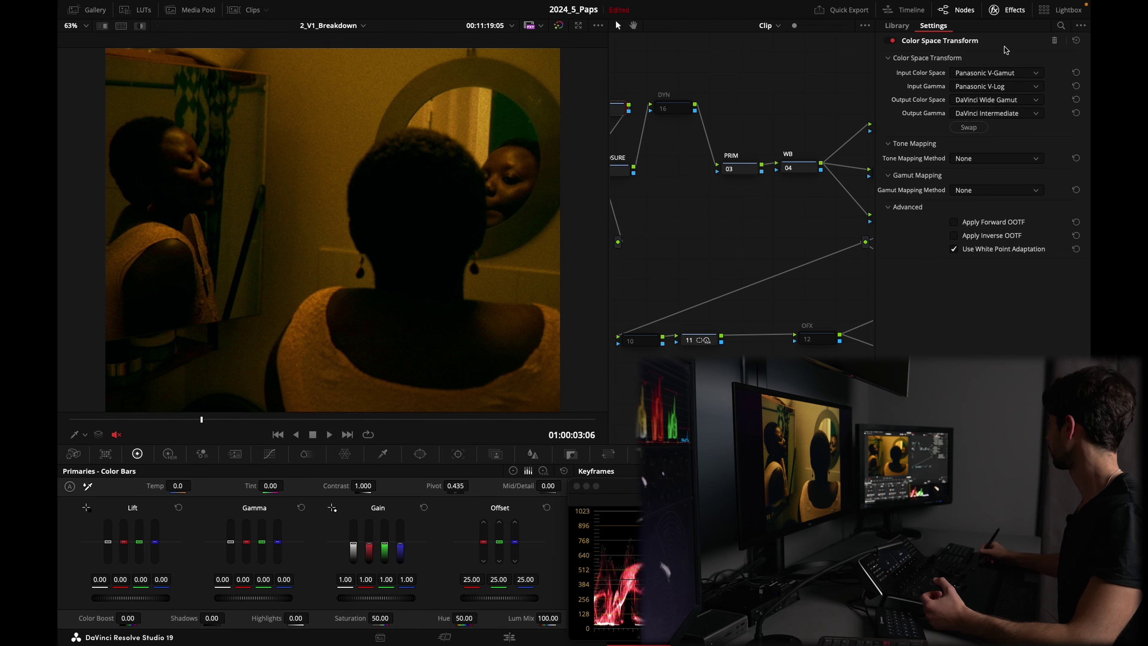
pyautogui.click(1007, 17)
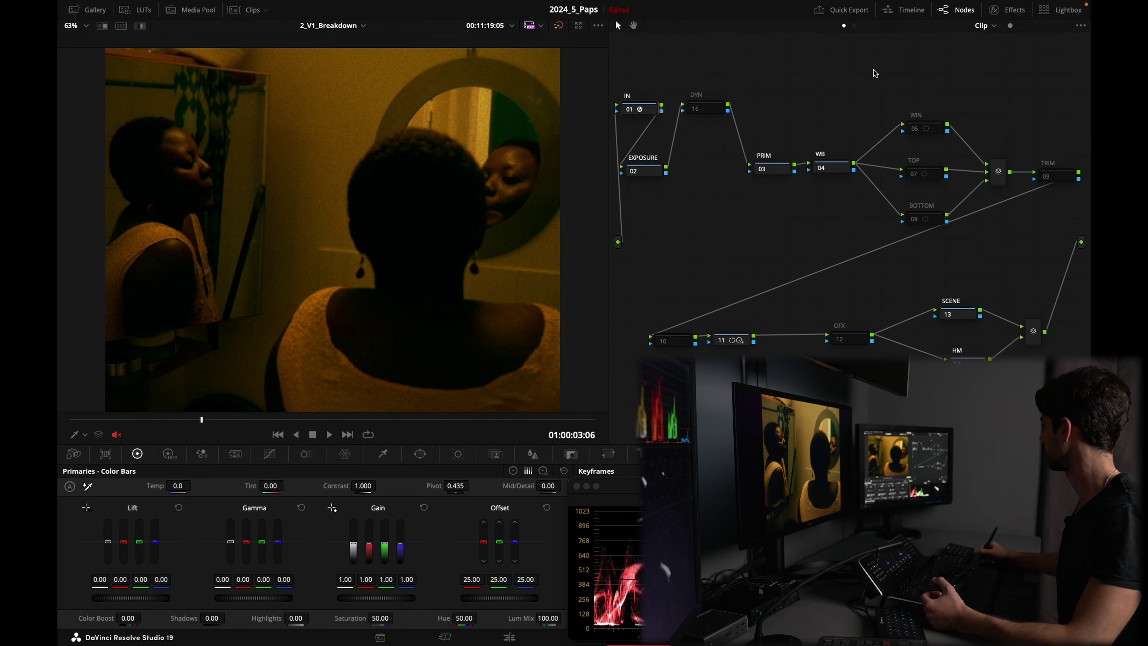
pyautogui.click(854, 26)
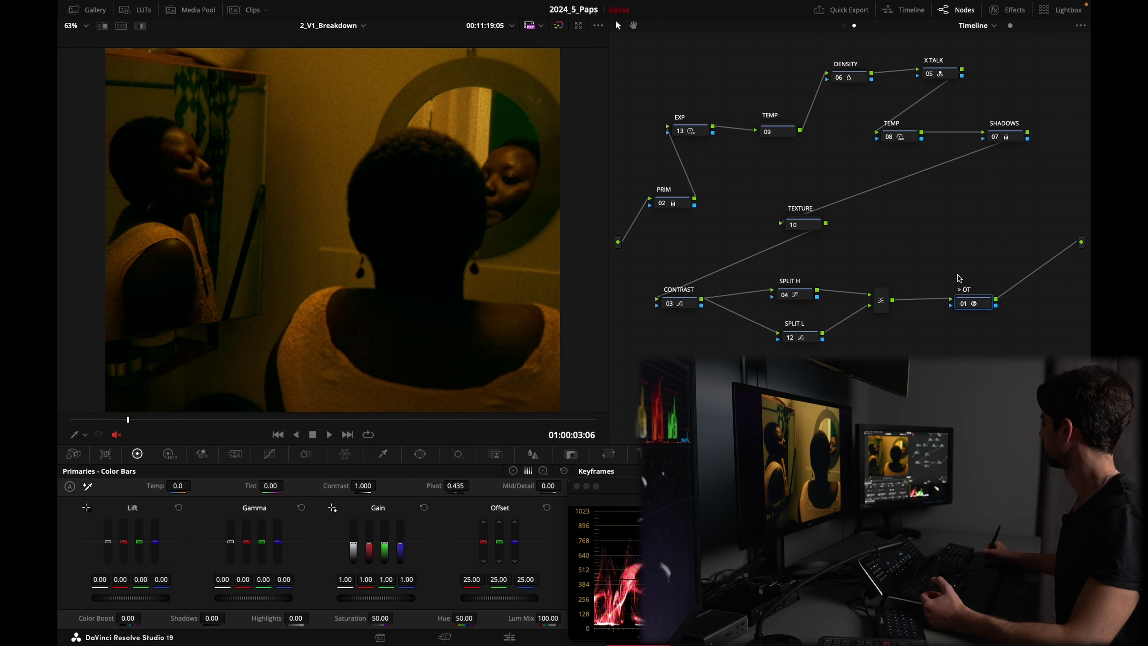
pyautogui.moveTo(979, 306); pyautogui.dragTo(676, 414)
pyautogui.click(1012, 10)
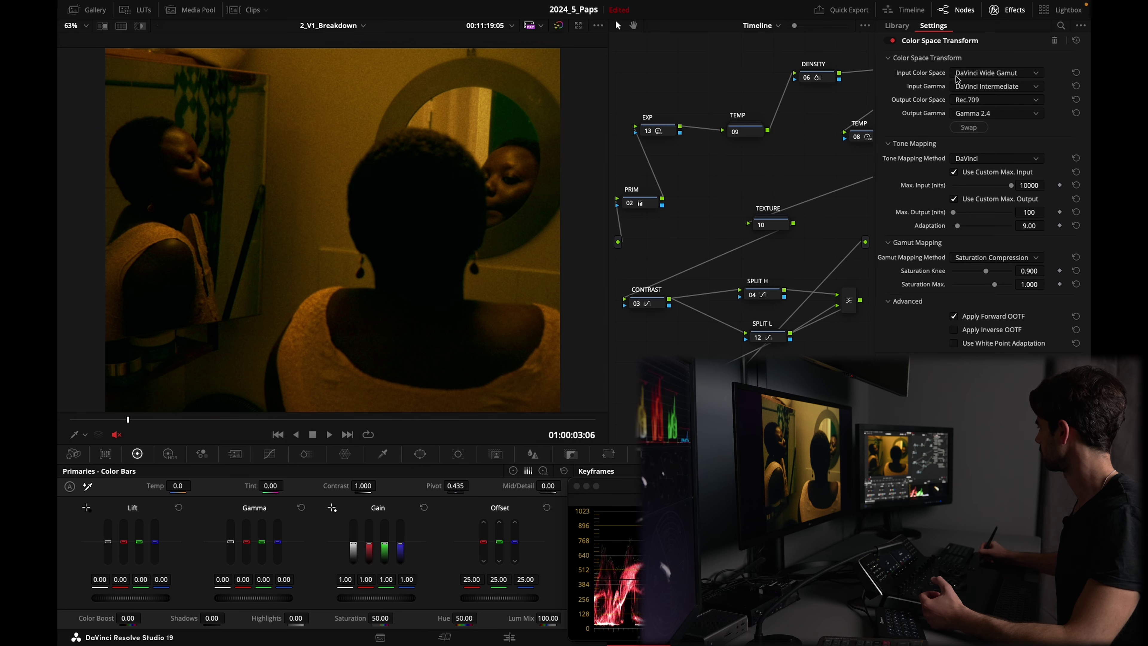
pyautogui.click(1014, 11)
# Disable every node in the timeline node graph except the OT output transform.
pyautogui.moveTo(727, 392); pyautogui.dragTo(971, 308)
pyautogui.moveTo(649, 39); pyautogui.dragTo(1039, 271)
pyautogui.moveTo(652, 273); pyautogui.dragTo(884, 374)
pyautogui.hotkey('ctrl', 'd')
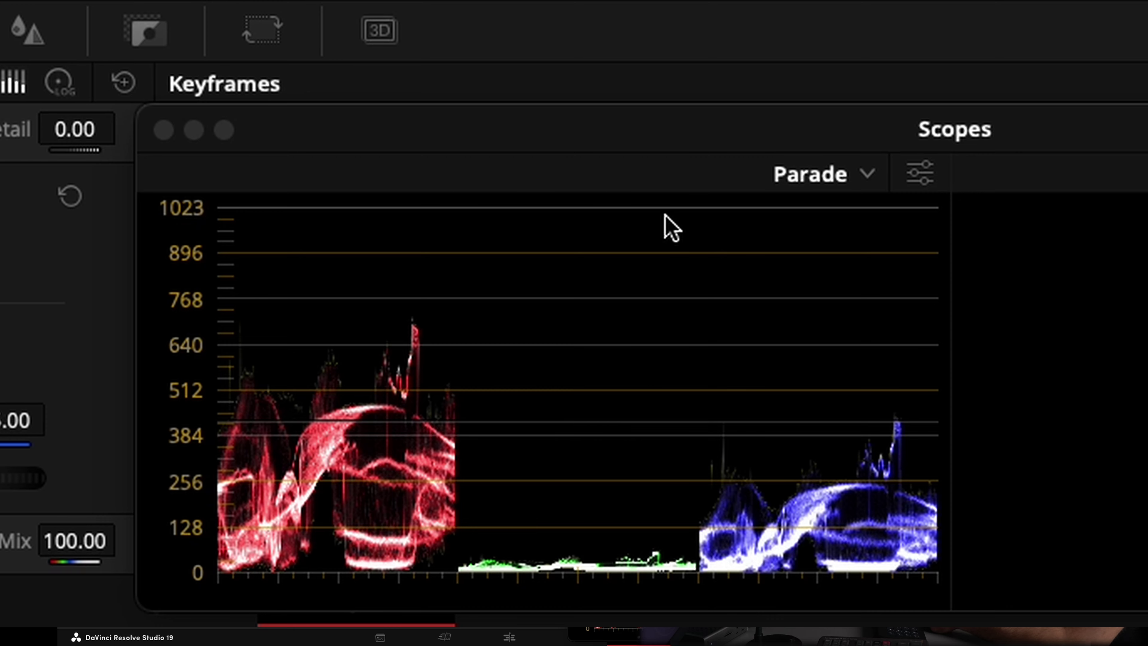
pyautogui.doubleClick(696, 134)
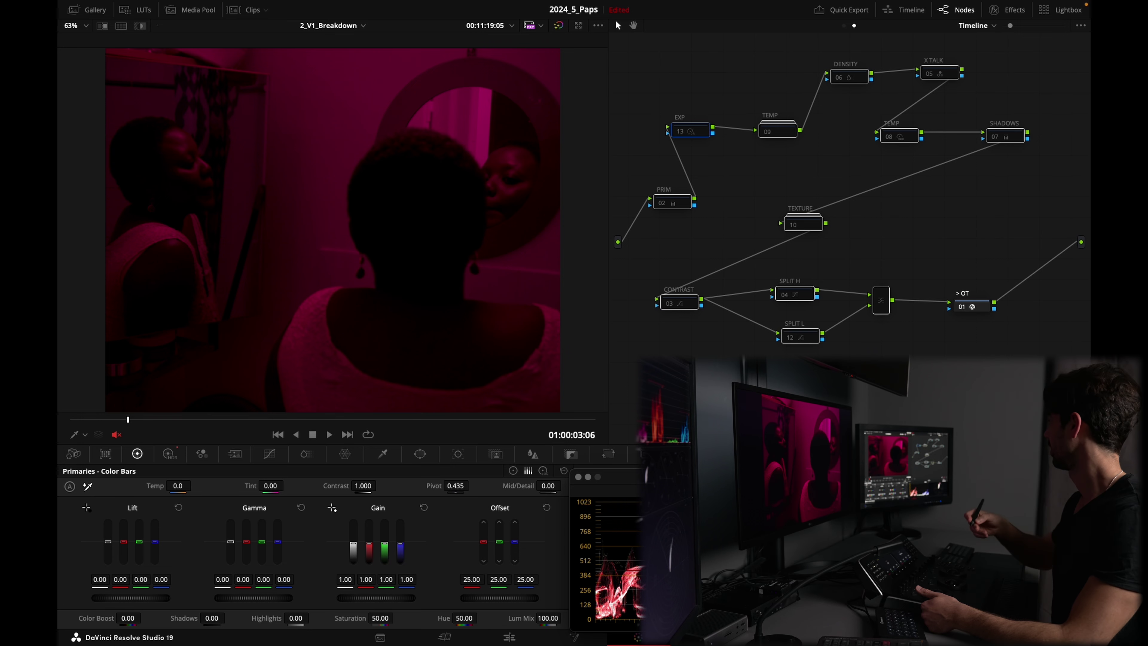
# Toggle the TEMP compound node after EXP to compare its effect on the image, and leave it enabled.
pyautogui.click(803, 164)
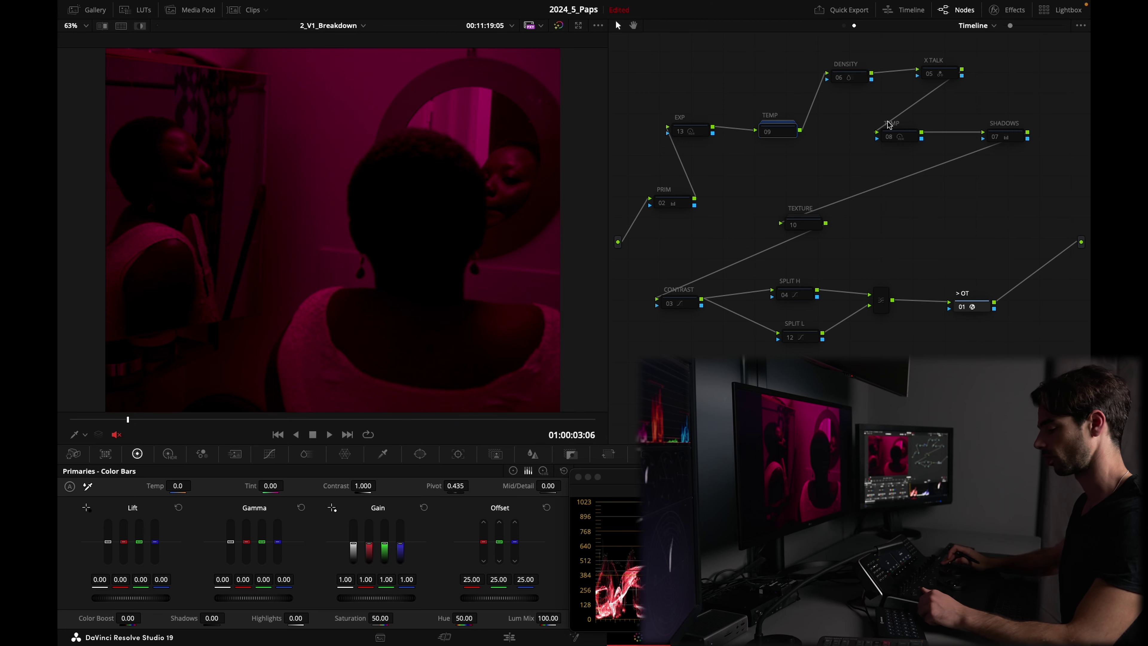
pyautogui.hotkey('ctrl', 'd')
pyautogui.hotkey('ctrl', 'd')
pyautogui.hotkey('ctrl', 'd')
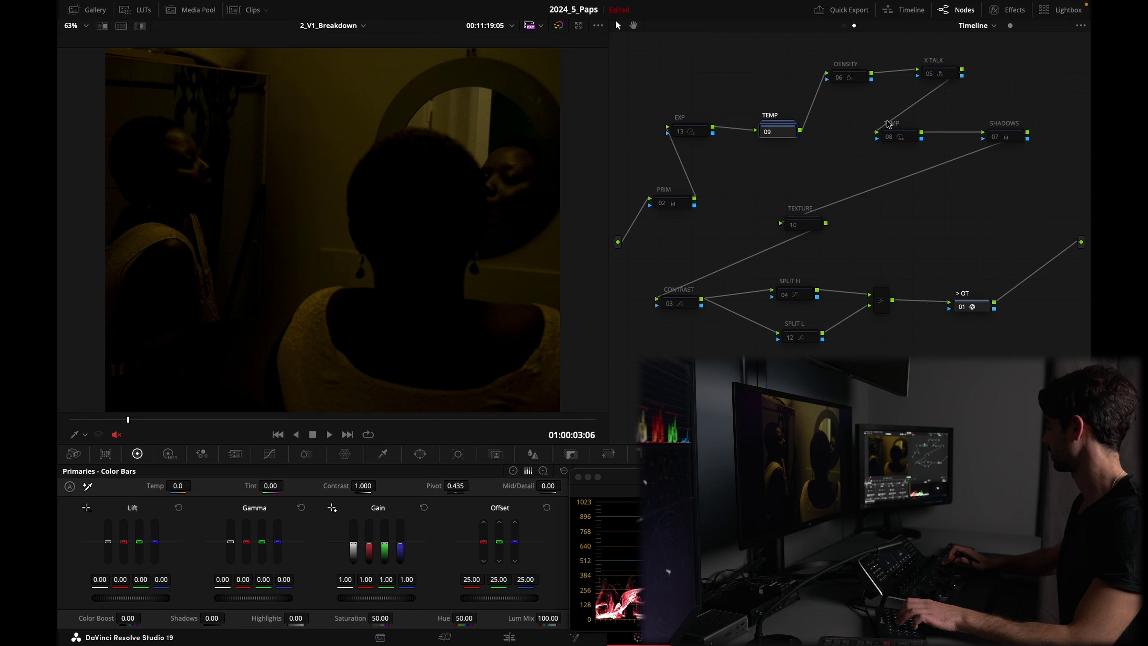
pyautogui.hotkey('ctrl', 'd')
pyautogui.hotkey('ctrl', 'd')
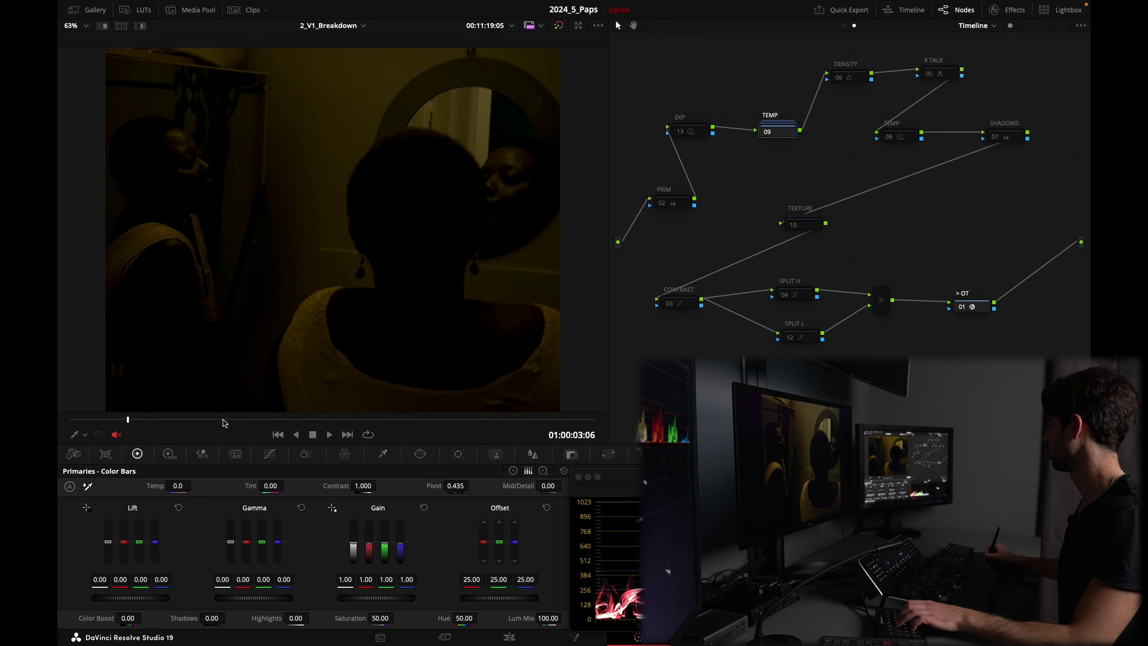
# Open the TEMP compound node and inspect the HDR Global wheel settings of its TEMP and TEMP 2 nodes.
pyautogui.click(169, 455)
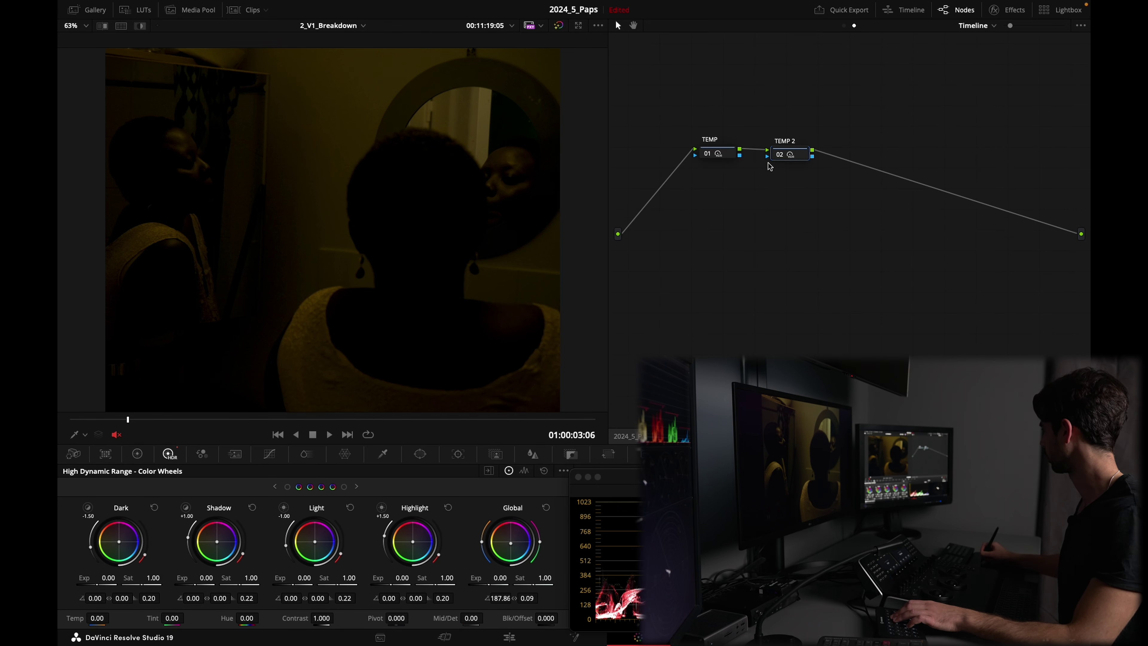
pyautogui.click(722, 156)
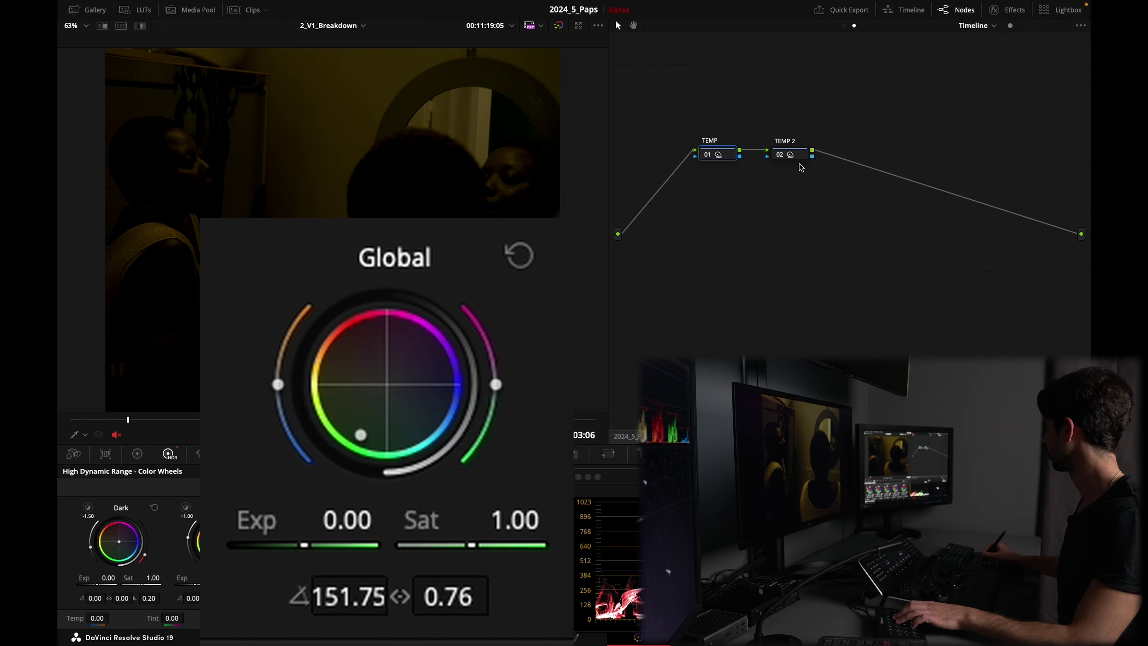
pyautogui.click(801, 154)
pyautogui.click(733, 154)
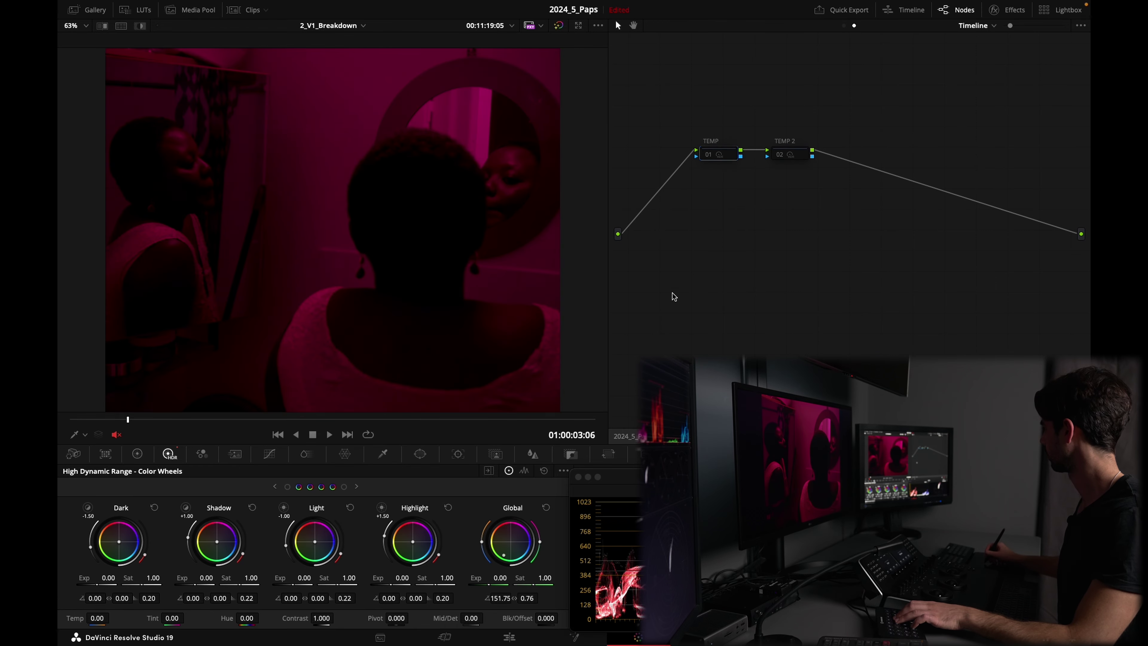
# Bypass both inner nodes, and switch only the inner TEMP node on and off to compare its colour shift.
pyautogui.hotkey('ctrl', 'd')
pyautogui.hotkey('ctrl', 'd')
pyautogui.hotkey('ctrl', 'd')
pyautogui.hotkey('ctrl', 'd')
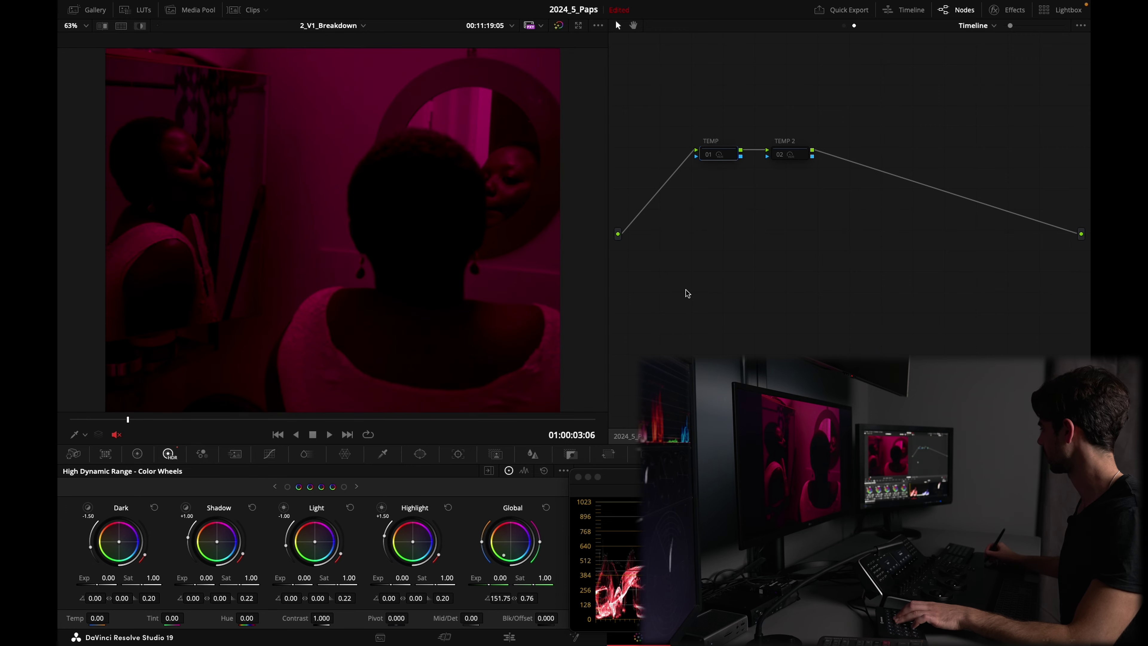
pyautogui.hotkey('ctrl', 'd')
pyautogui.hotkey('ctrl', 'd')
pyautogui.hotkey('ctrl', 'd')
pyautogui.hotkey('ctrl', 'd')
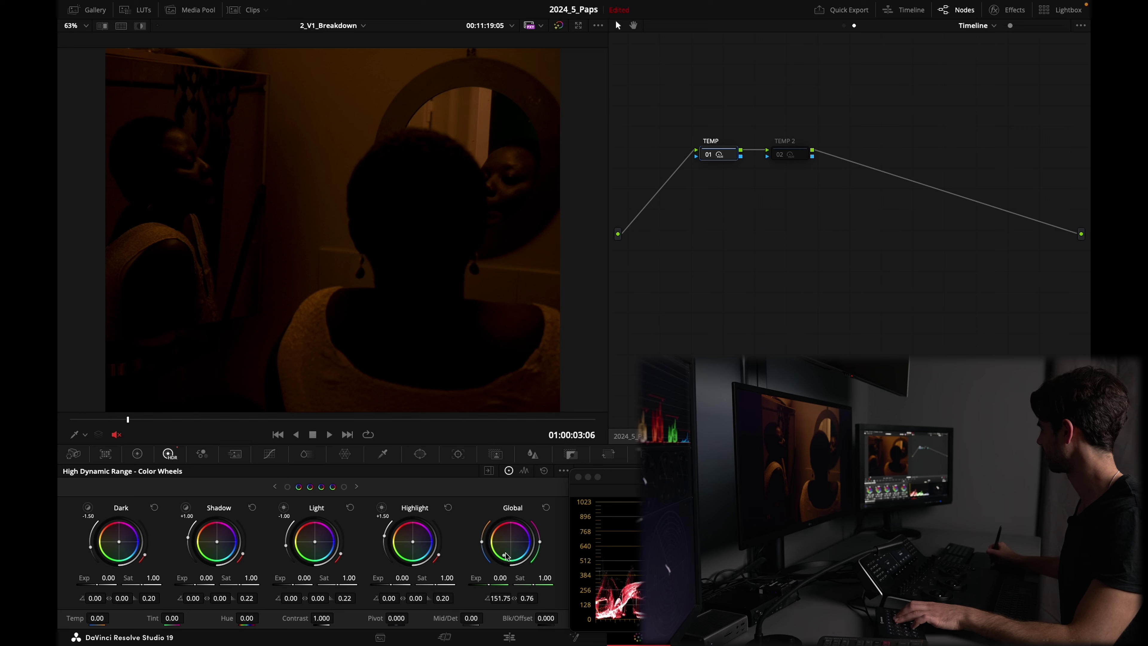
pyautogui.hotkey('ctrl', 'd')
pyautogui.hotkey('ctrl', 'd')
pyautogui.hotkey('ctrl', 'd')
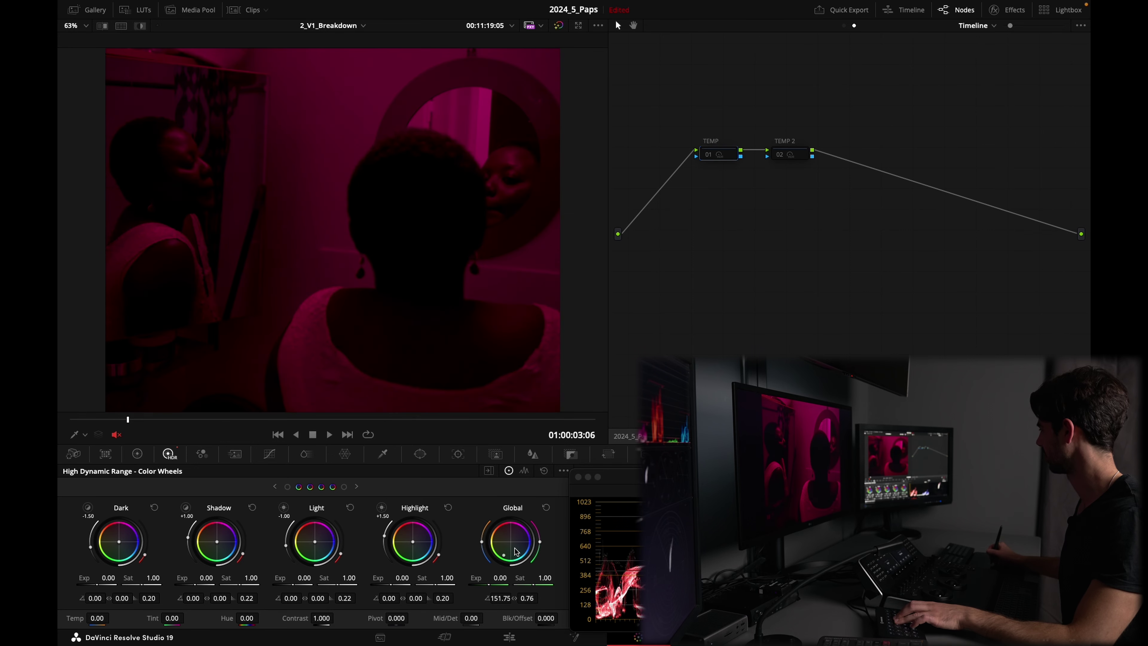
pyautogui.hotkey('ctrl', 'd')
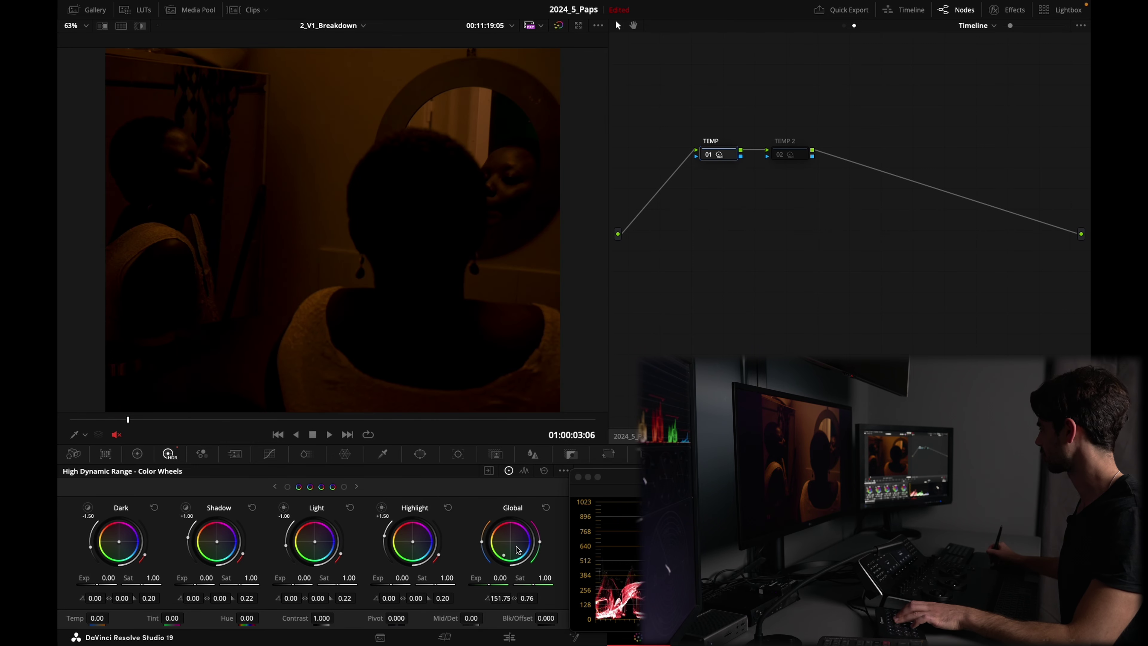
pyautogui.hotkey('ctrl', 'd')
pyautogui.hotkey('ctrl', 'd')
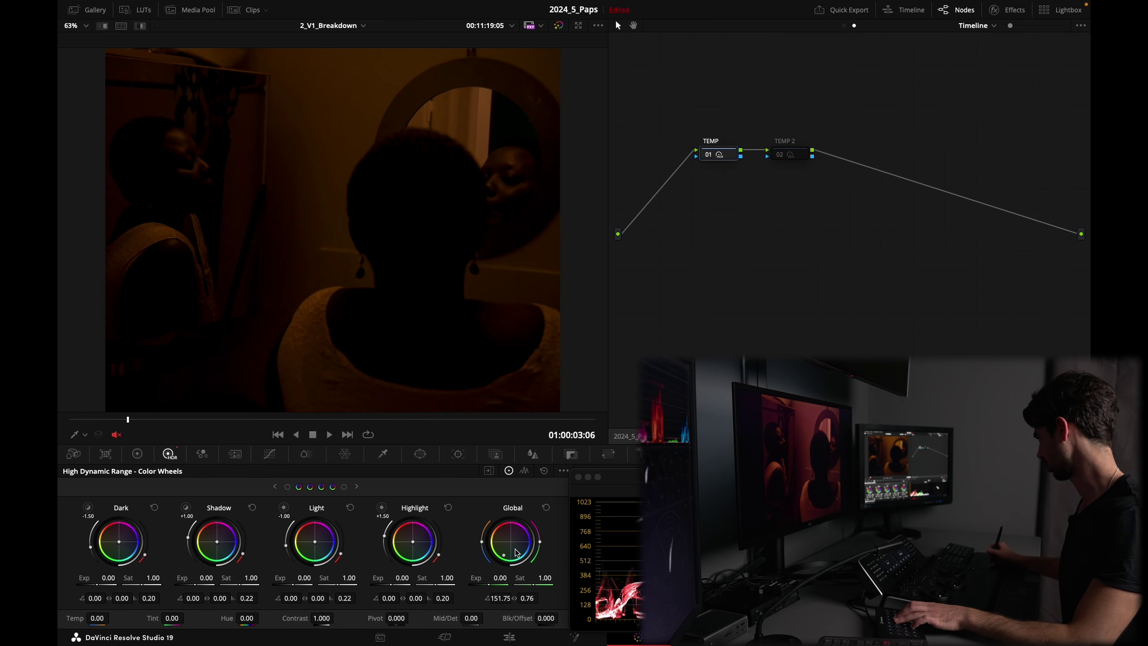
pyautogui.hotkey('ctrl', 'd')
pyautogui.hotkey('ctrl', 'd')
pyautogui.hotkey('ctrl', 'd')
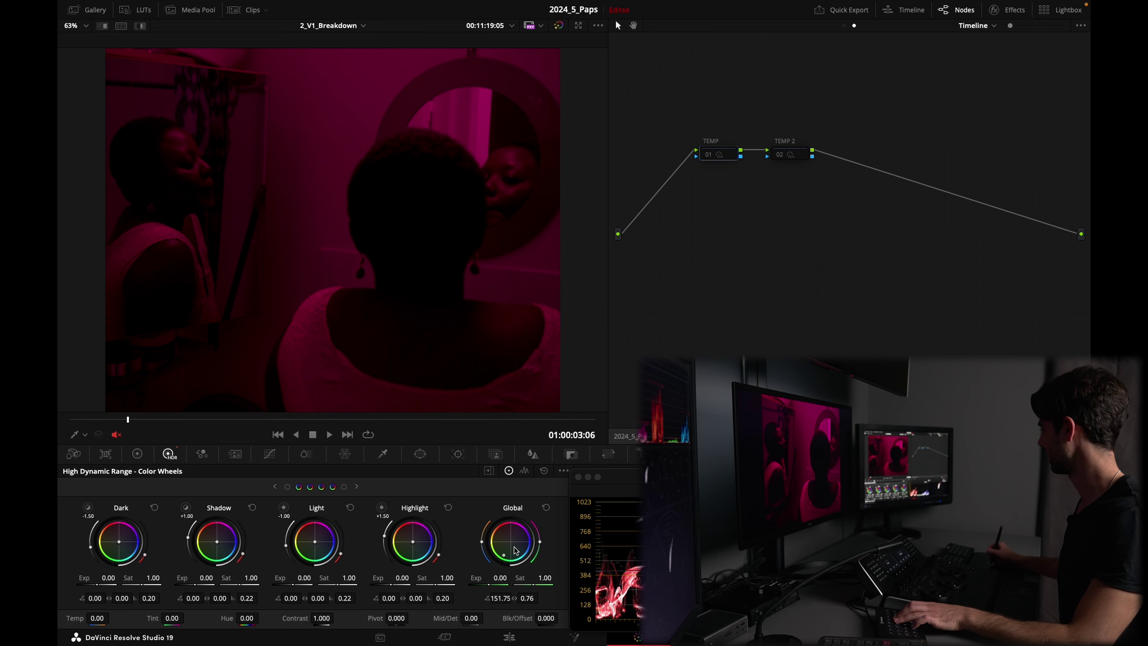
pyautogui.hotkey('ctrl', 'd')
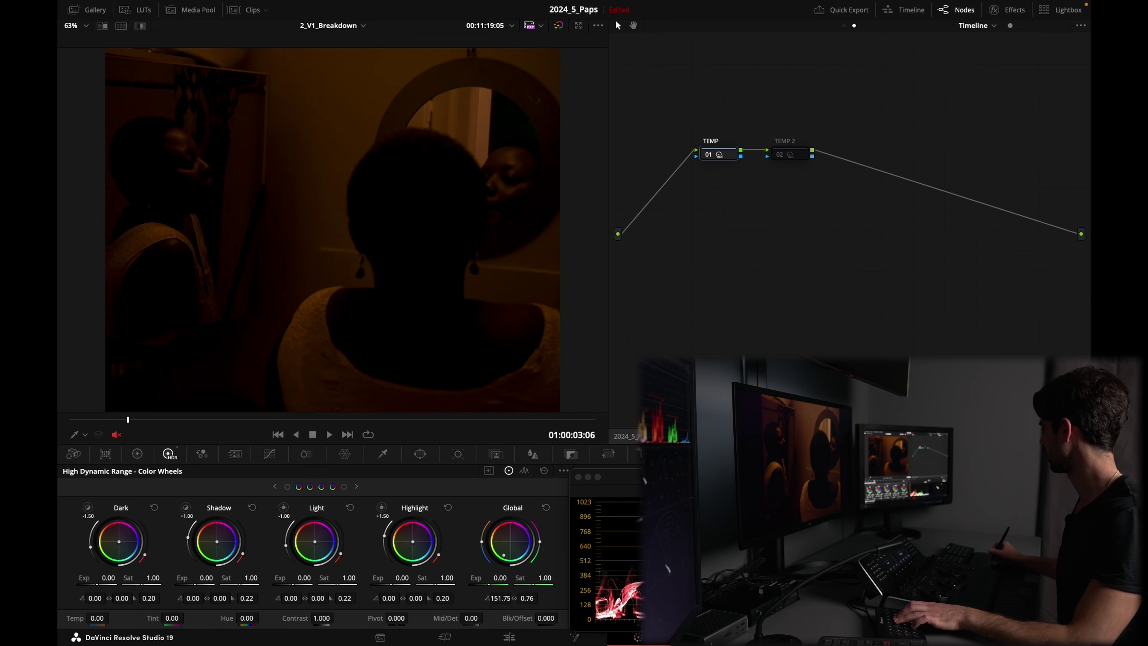
pyautogui.hotkey('ctrl', 'd')
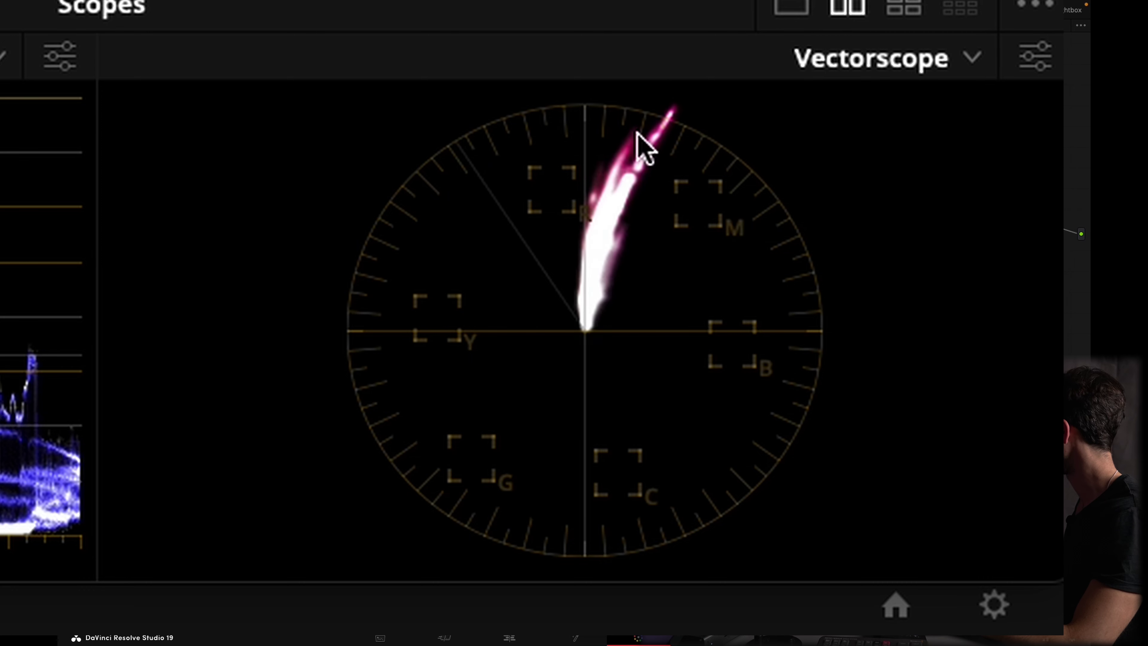
pyautogui.hotkey('ctrl', 'd')
pyautogui.hotkey('ctrl', 'd')
pyautogui.hotkey('ctrl', 'd')
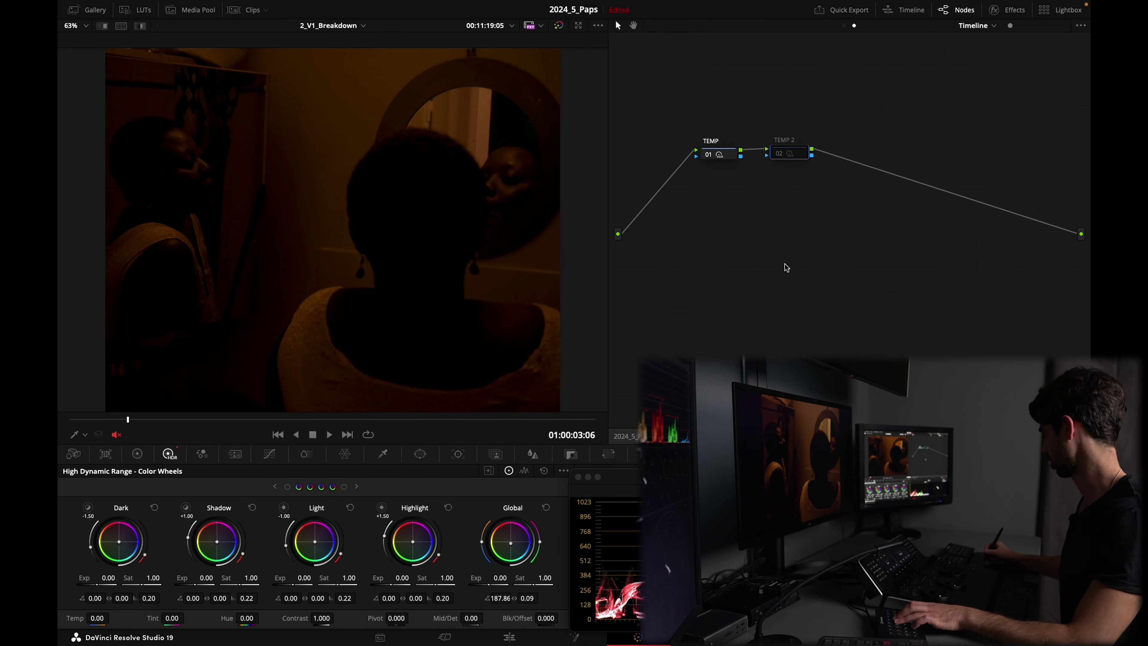
# Enable the inner TEMP 2 node and toggle it to compare its effect, leaving it enabled.
pyautogui.hotkey('ctrl', 'd')
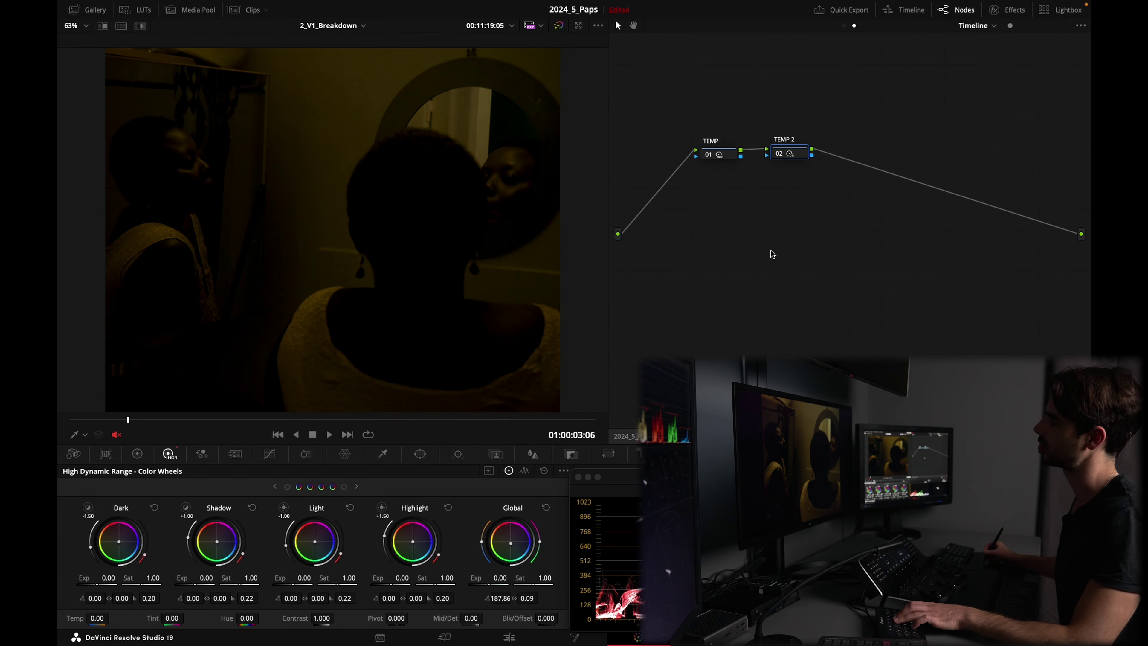
pyautogui.hotkey('ctrl', 'd')
pyautogui.hotkey('ctrl', 'd')
pyautogui.hotkey('ctrl', 'd')
pyautogui.hotkey('ctrl', 'd')
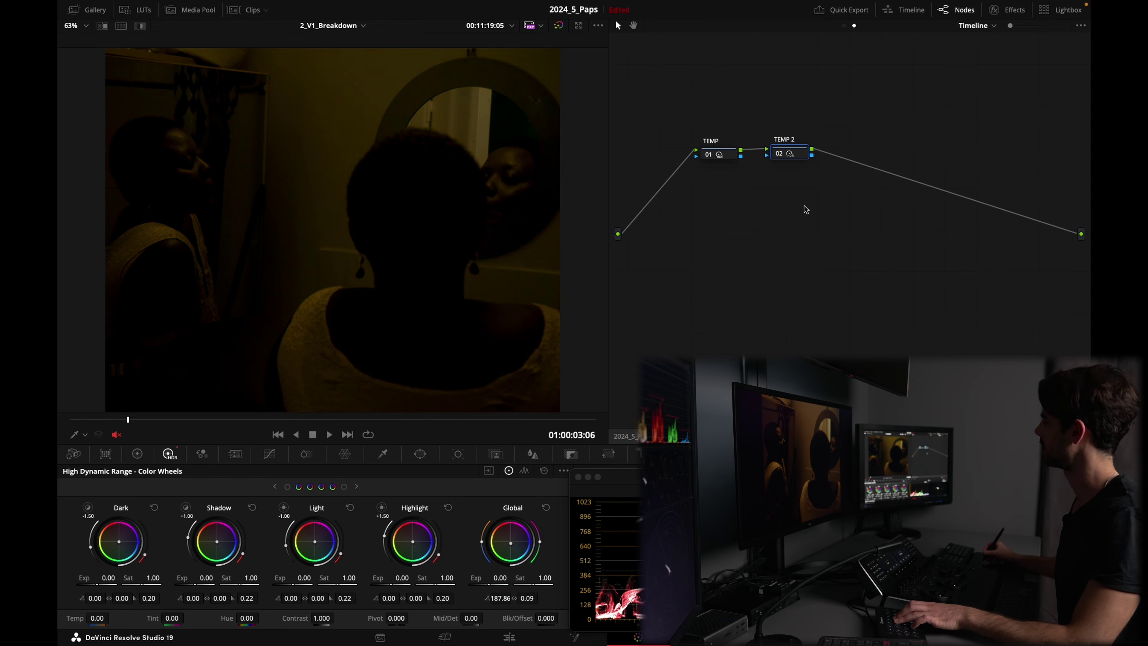
# Return to the main timeline node graph and decompose the TEMP compound node.
pyautogui.rightClick(741, 224)
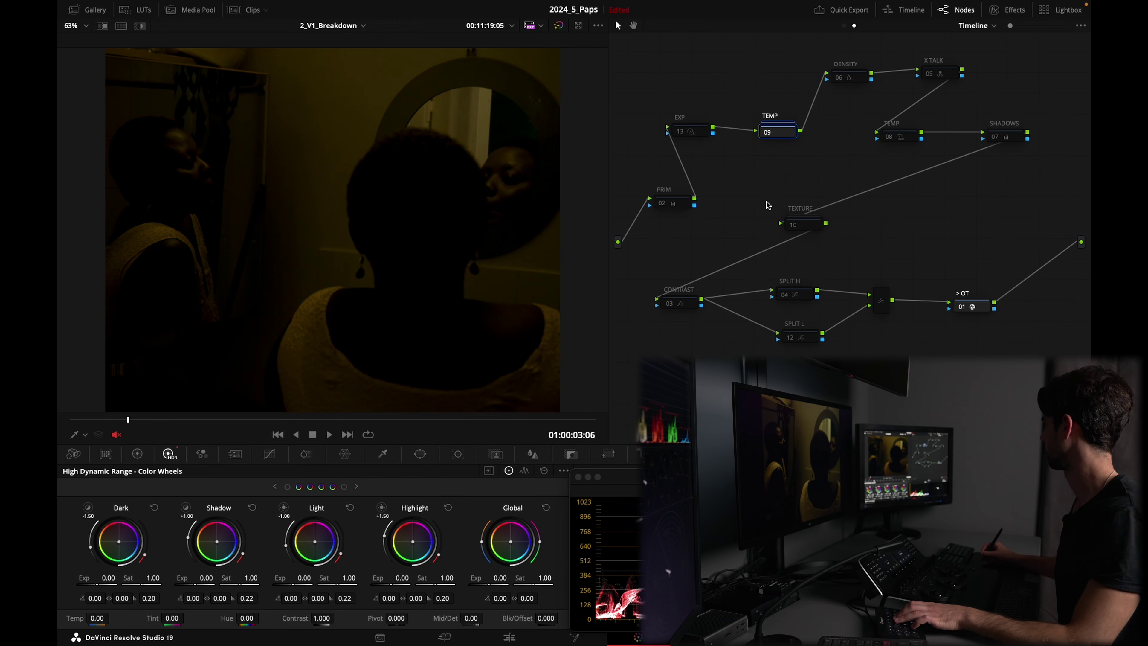
pyautogui.rightClick(785, 132)
pyautogui.click(837, 165)
# Combine the TEMP and TEMP 2 nodes into a compound node beside EXP and label it TEMP.
pyautogui.moveTo(787, 200); pyautogui.dragTo(583, 149)
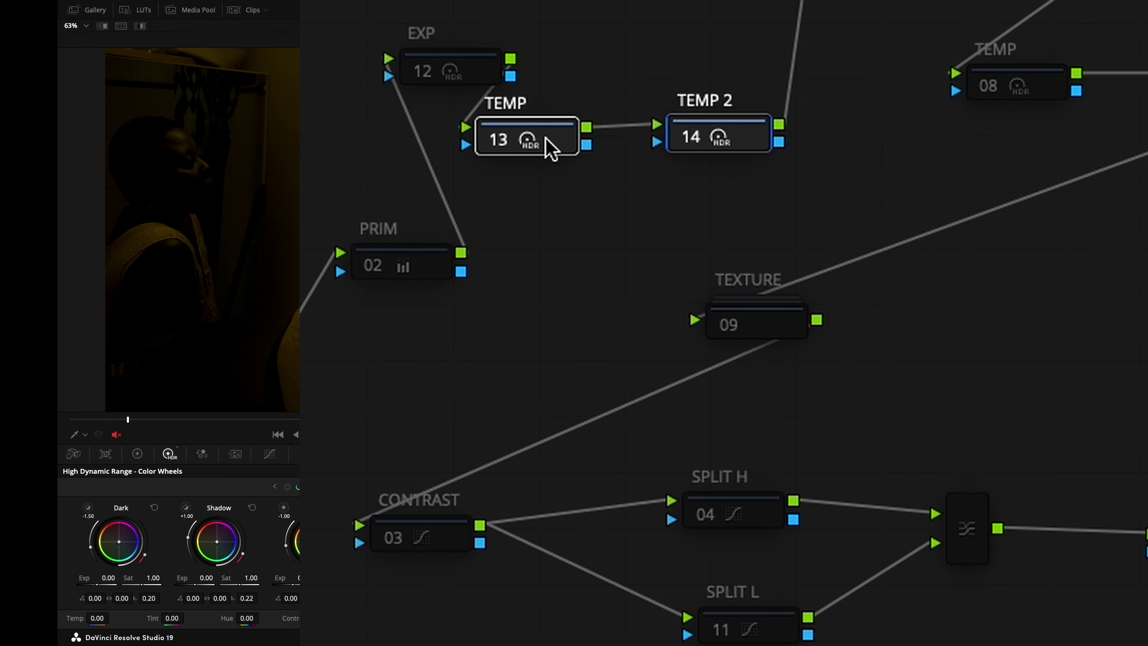
pyautogui.rightClick(554, 135)
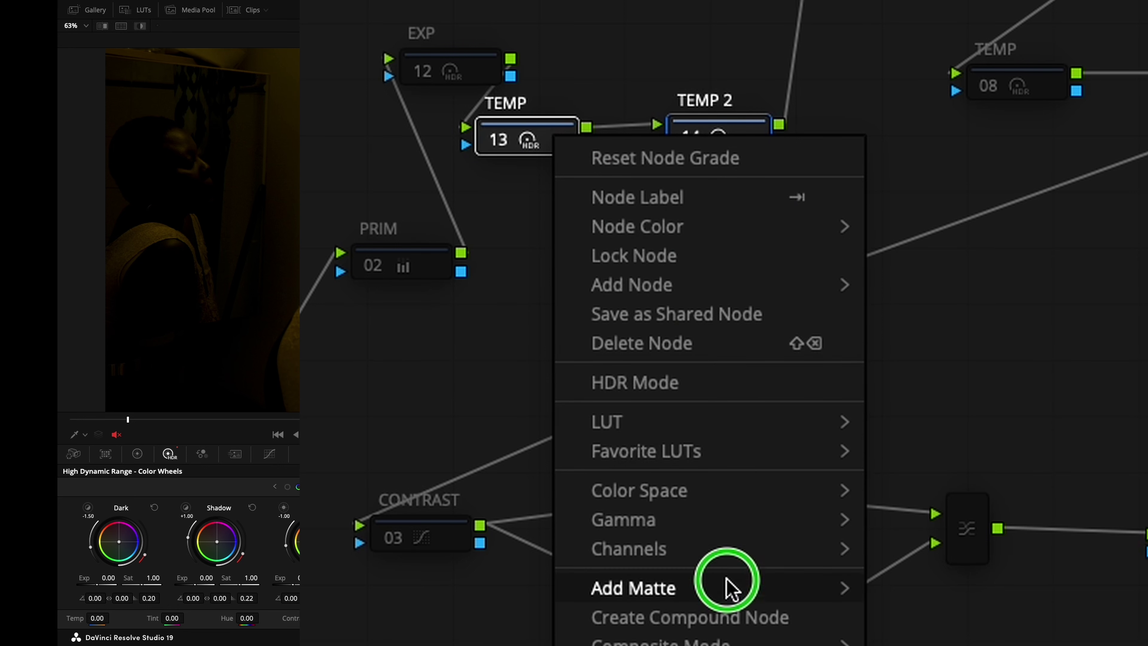
pyautogui.click(740, 617)
pyautogui.moveTo(592, 150); pyautogui.dragTo(684, 65)
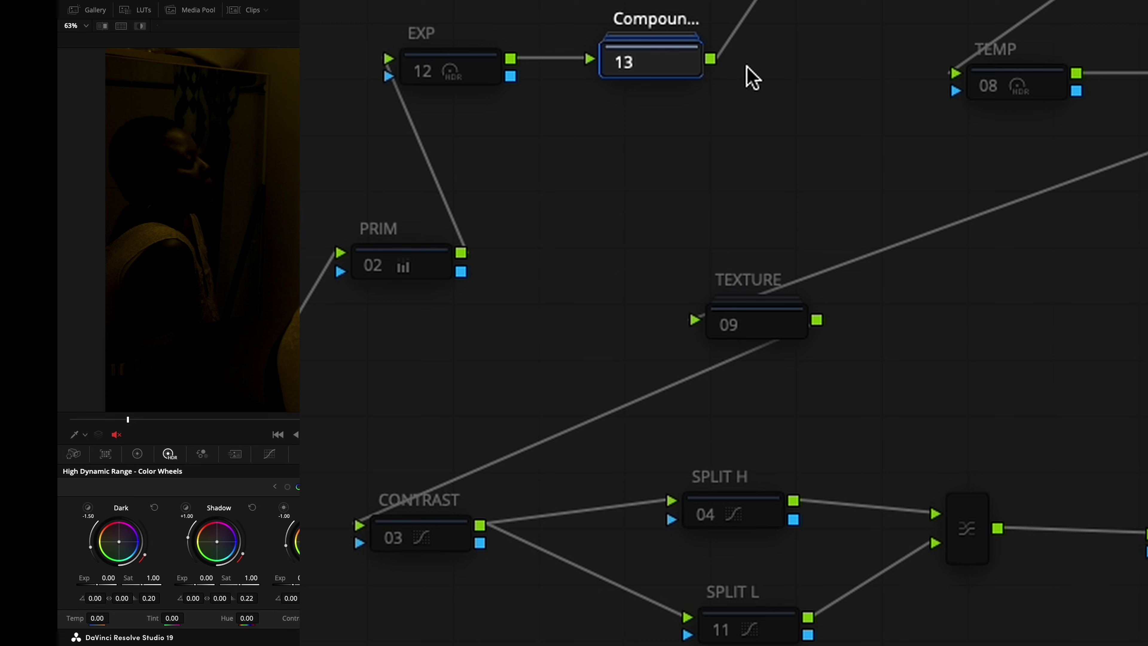
pyautogui.write('TEMP')
pyautogui.press('Return')
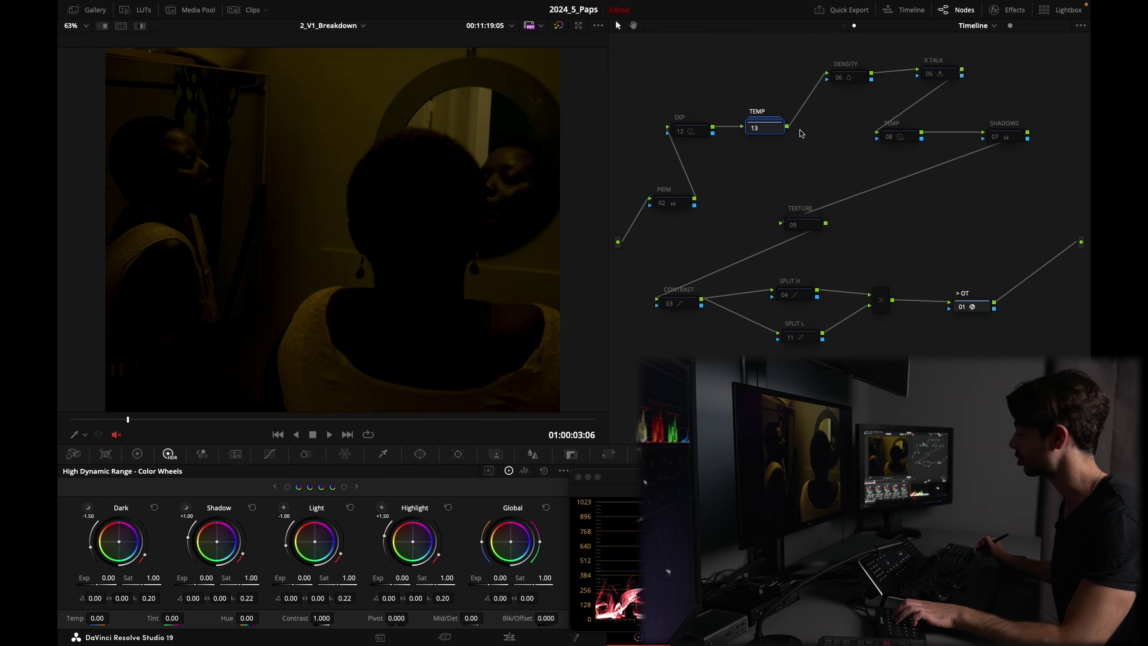
# Switch the rebuilt TEMP compound node off and on to compare the image with and without it.
pyautogui.press('super+d')
pyautogui.press('super+d')
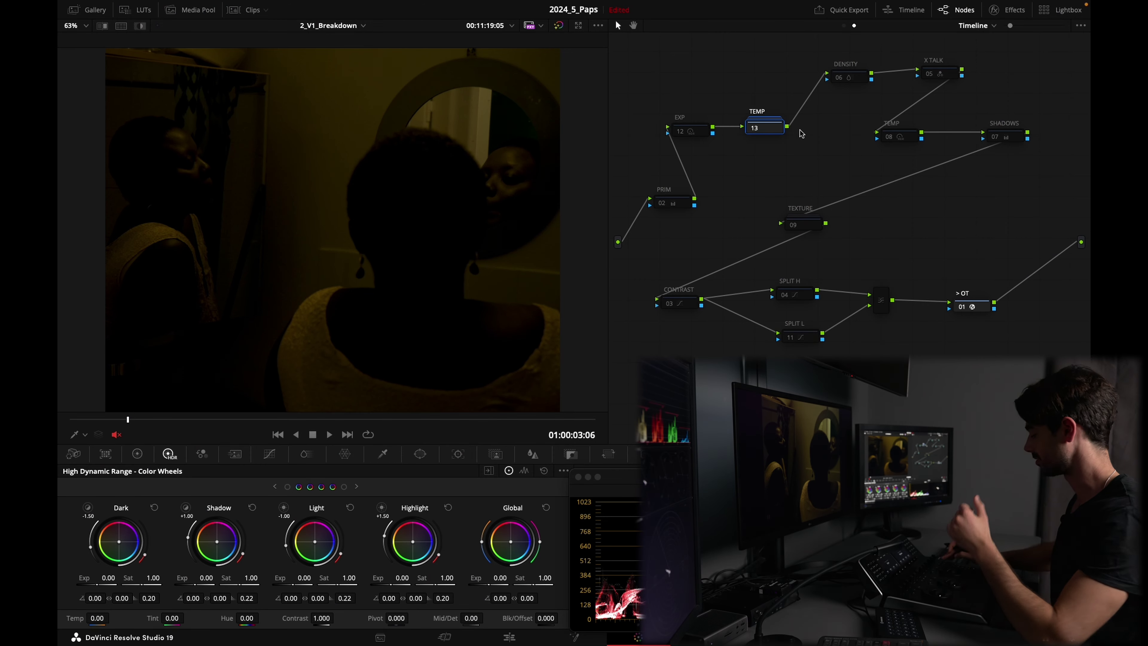
pyautogui.press('super+d')
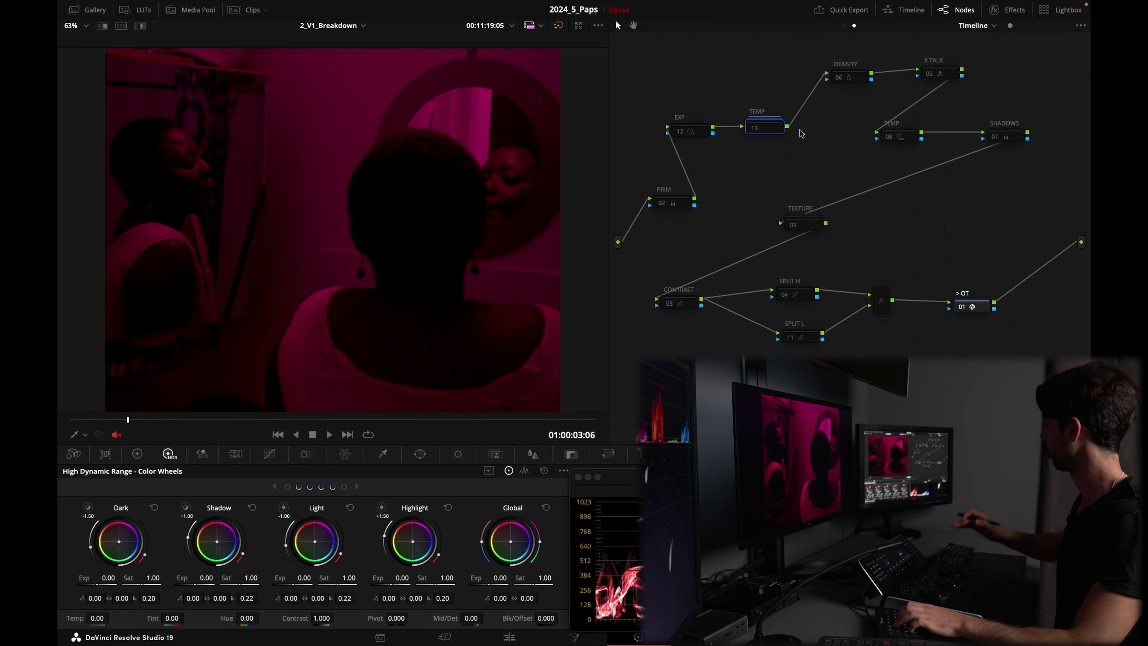
pyautogui.press('super+d')
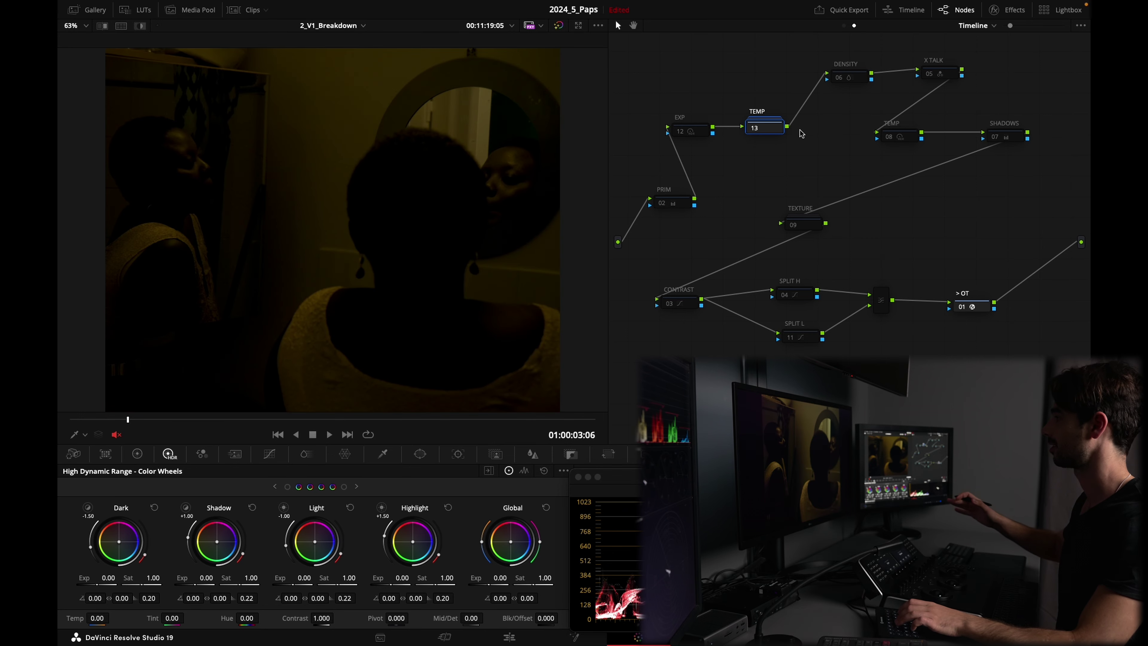
pyautogui.press('super+d')
pyautogui.press('super+d')
pyautogui.press('super+d')
pyautogui.press('super+d')
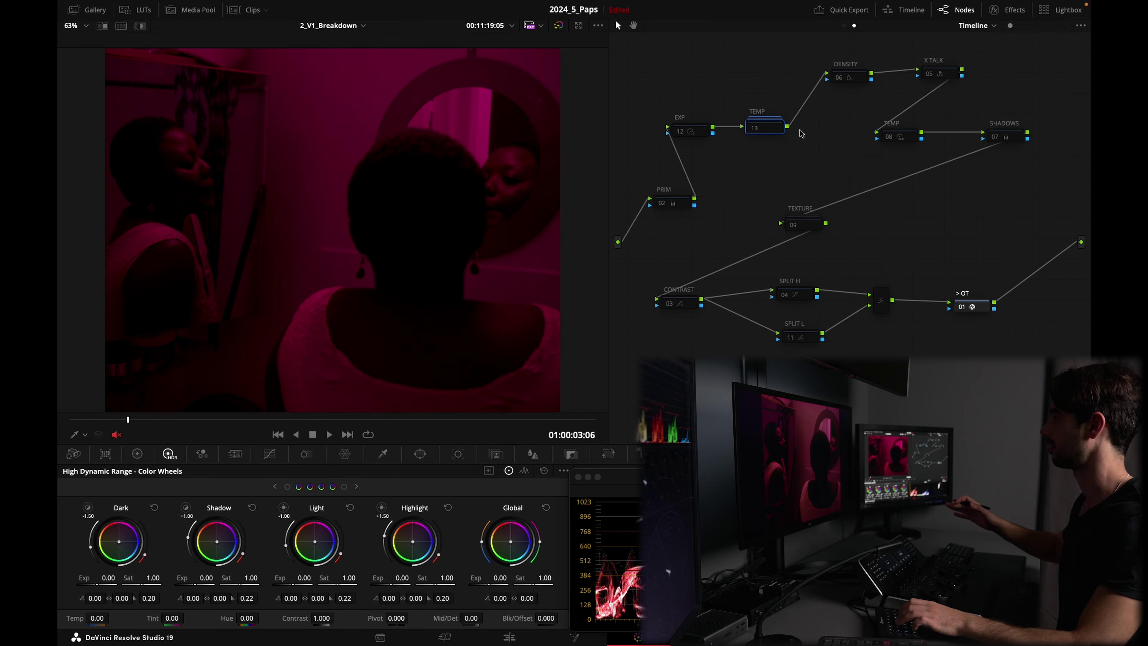
pyautogui.press('super+d')
pyautogui.press('super+d')
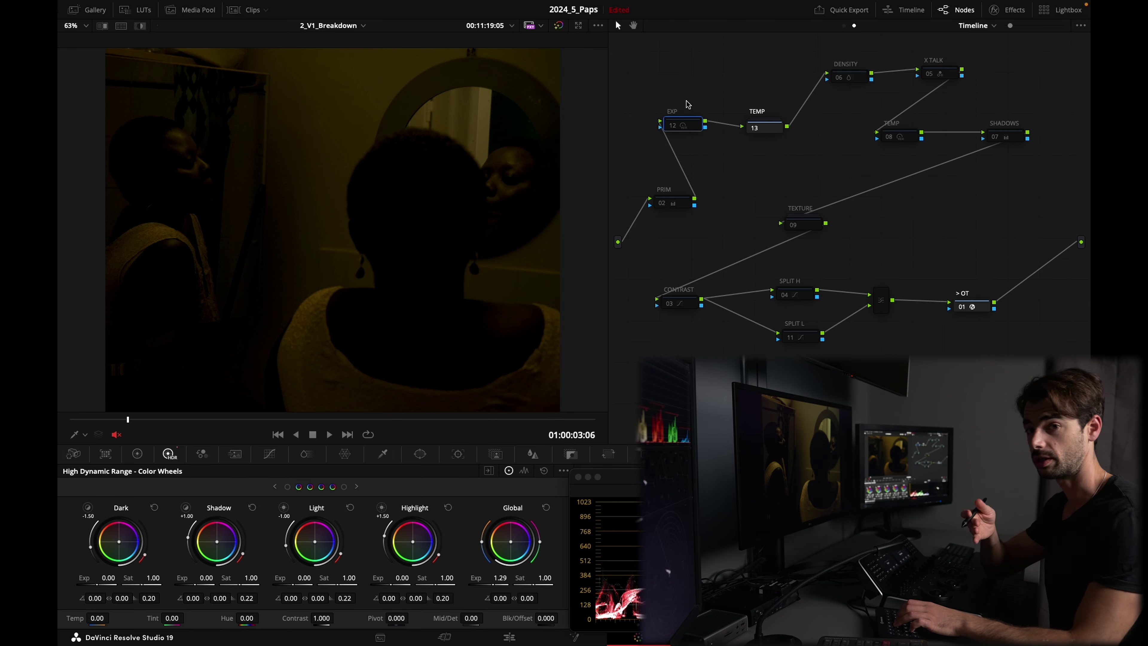
# Toggle the EXP node to compare the image with and without its exposure adjustment.
pyautogui.press('super+d')
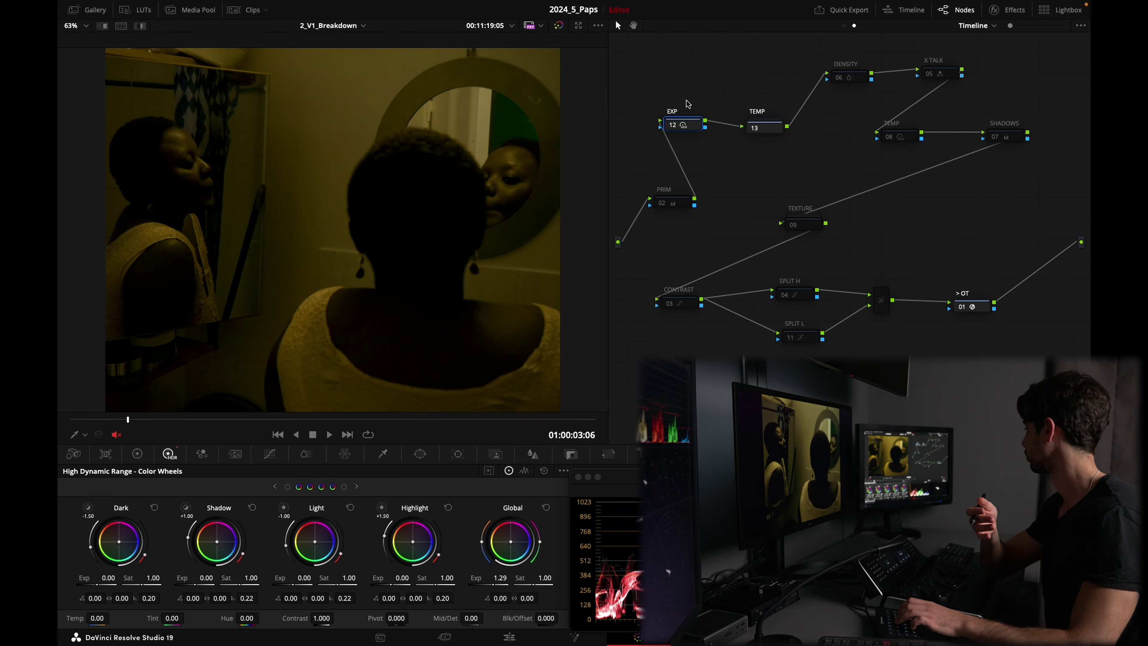
pyautogui.press('super+d')
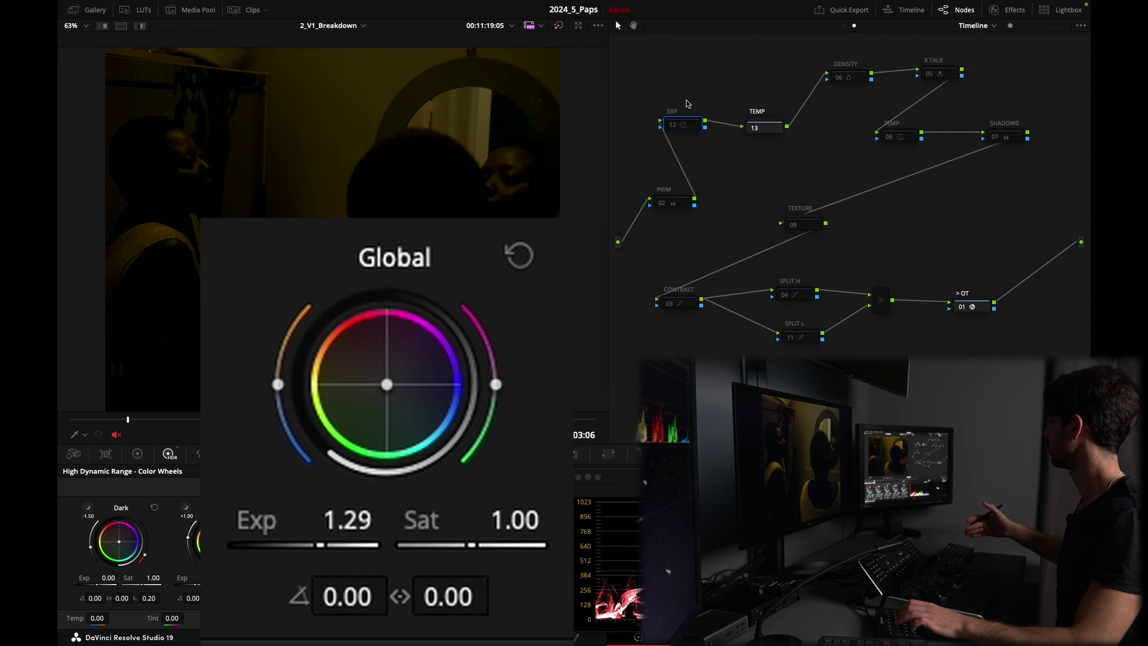
# Re-enable the EXP node and switch it off and on repeatedly to show its exposure lift, leaving it enabled.
pyautogui.press('super+d')
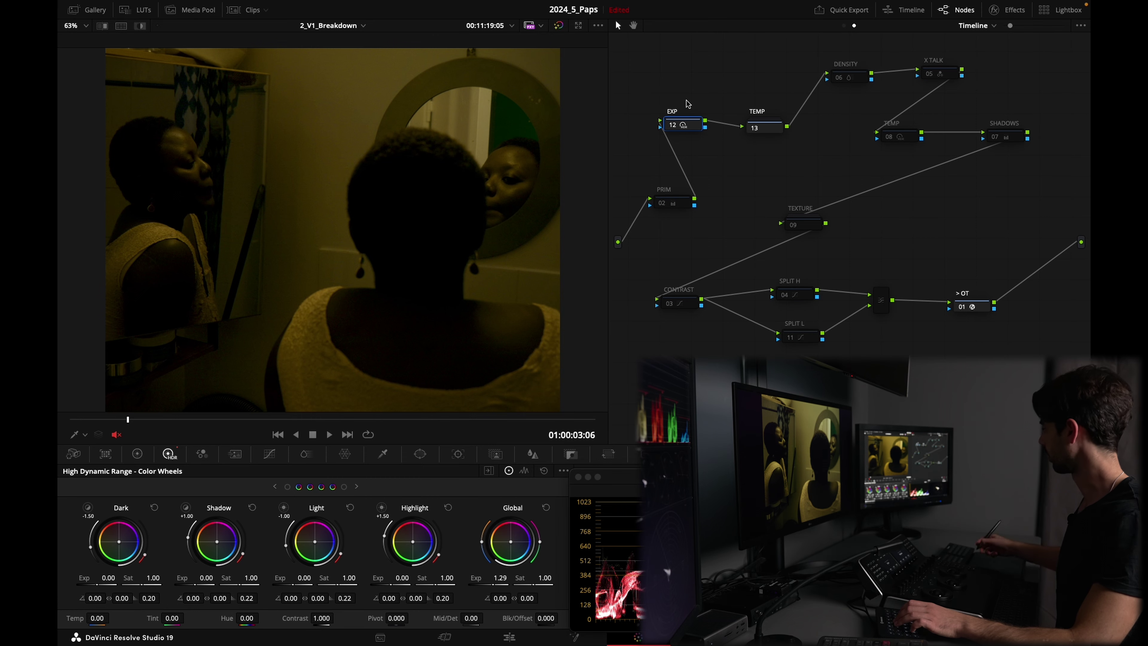
pyautogui.press('super+d')
pyautogui.press('super+d')
pyautogui.press('super+d')
pyautogui.press('super+d')
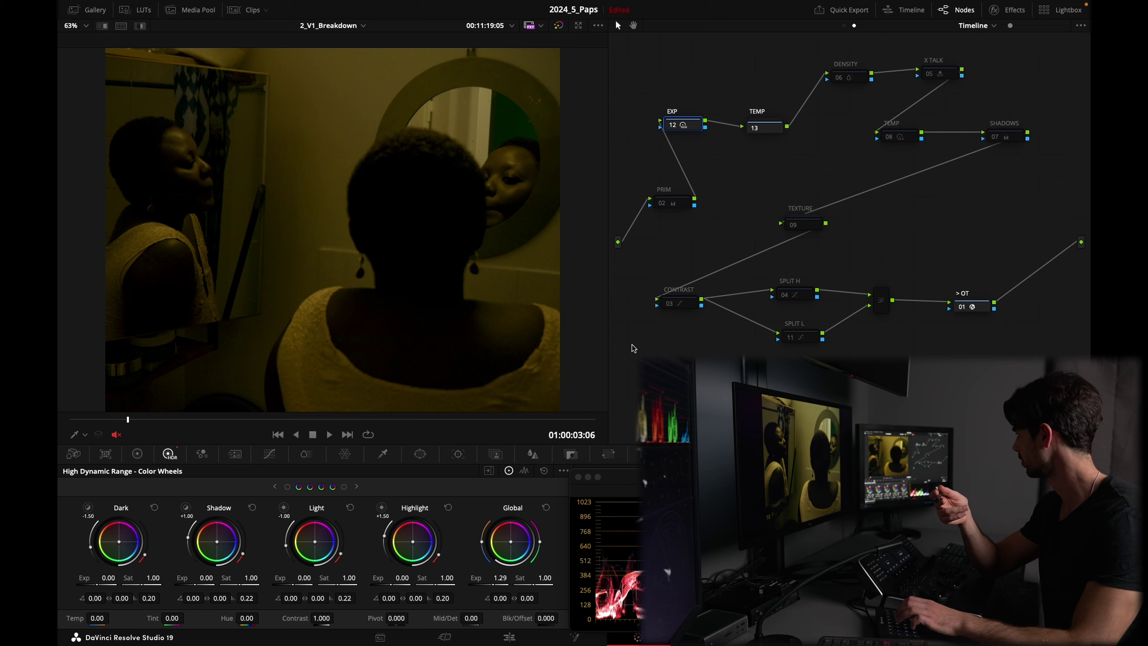
# Enable the PRIM node after comparing the image with and without it, and display the primaries as color wheels.
pyautogui.hotkey('ctrl', 'd')
pyautogui.hotkey('ctrl', 'd')
pyautogui.hotkey('ctrl', 'd')
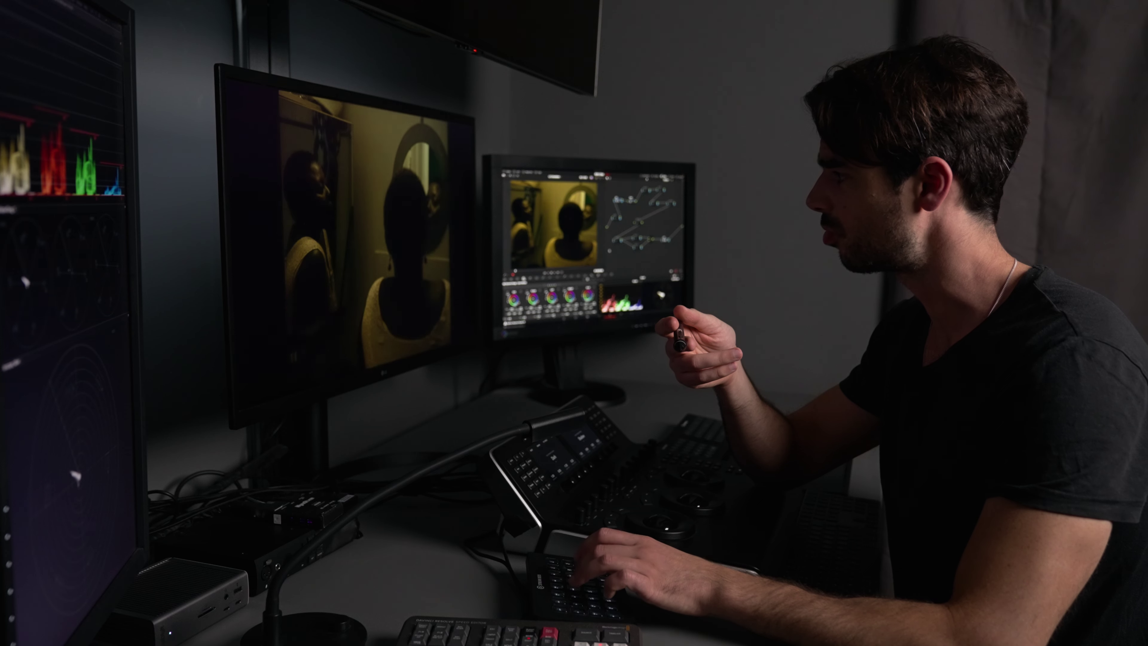
pyautogui.hotkey('ctrl', 'd')
pyautogui.hotkey('ctrl', 'd')
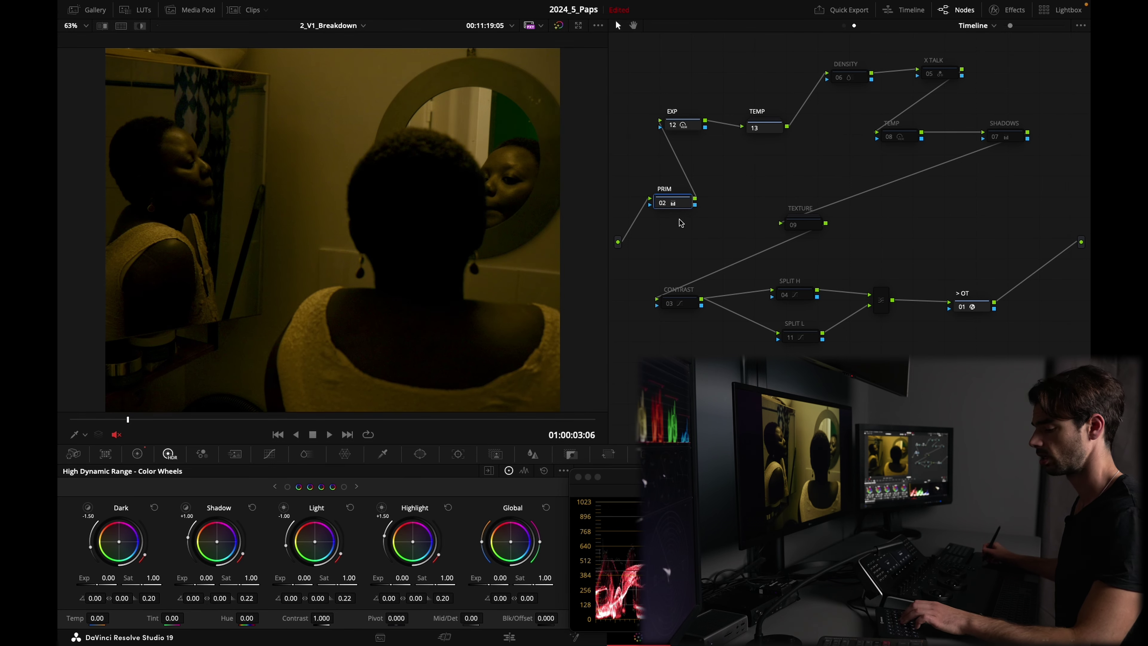
pyautogui.click(139, 456)
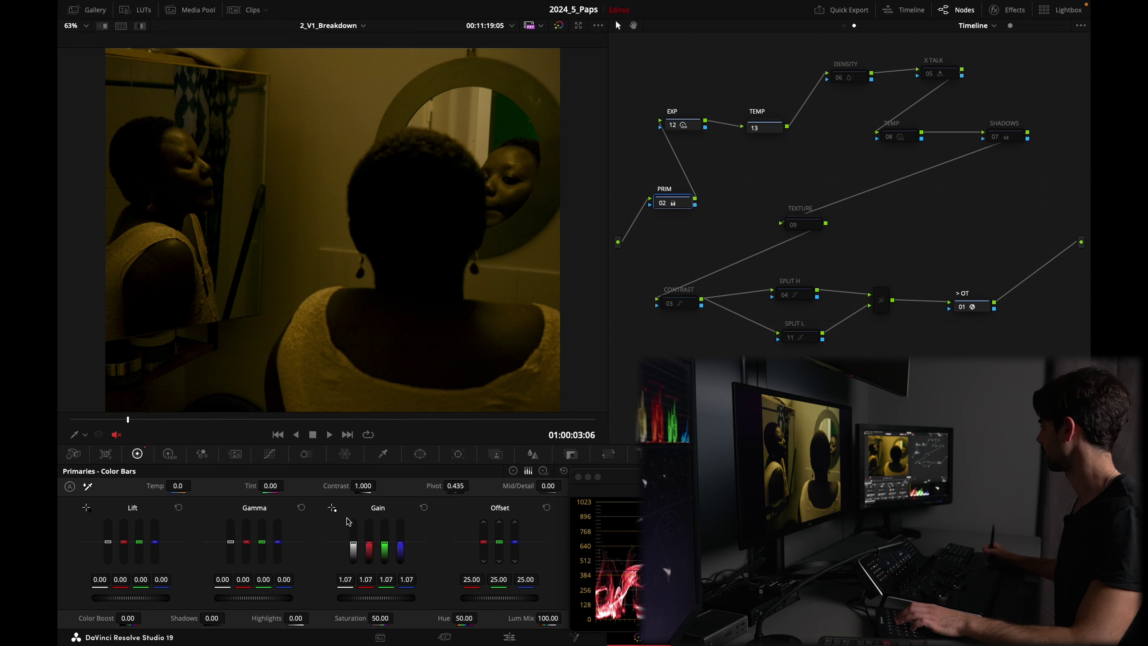
pyautogui.click(513, 471)
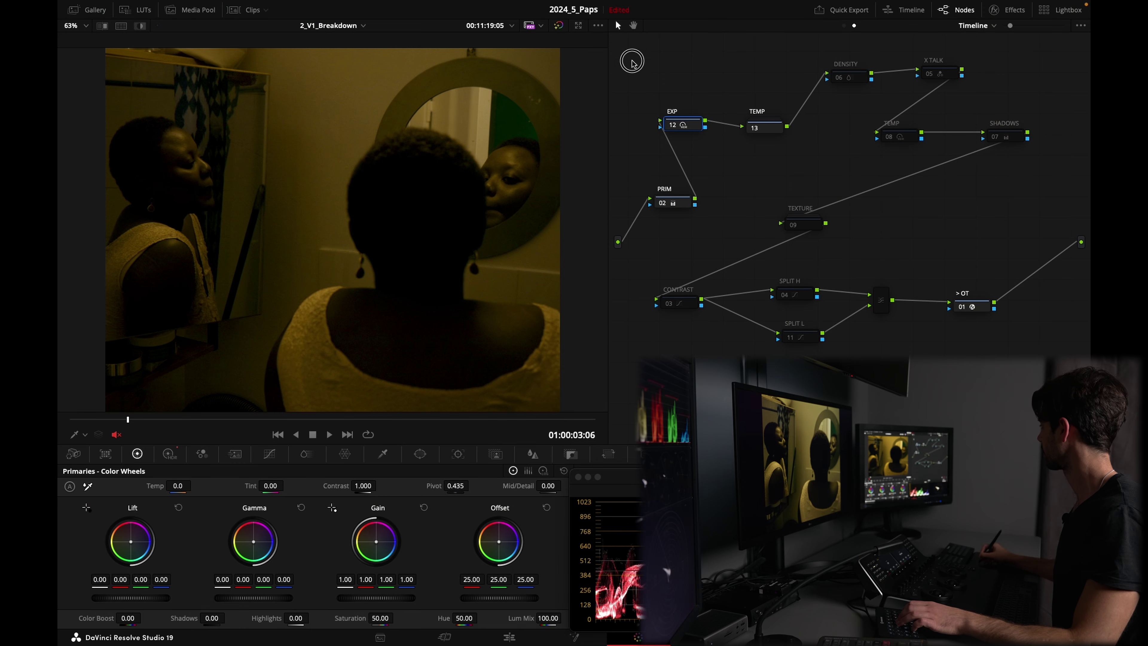
# Switch the PRIM, EXP and TEMP 13 nodes off and on together to compare their combined effect.
pyautogui.moveTo(632, 61); pyautogui.dragTo(749, 255)
pyautogui.hotkey('ctrl', 'd')
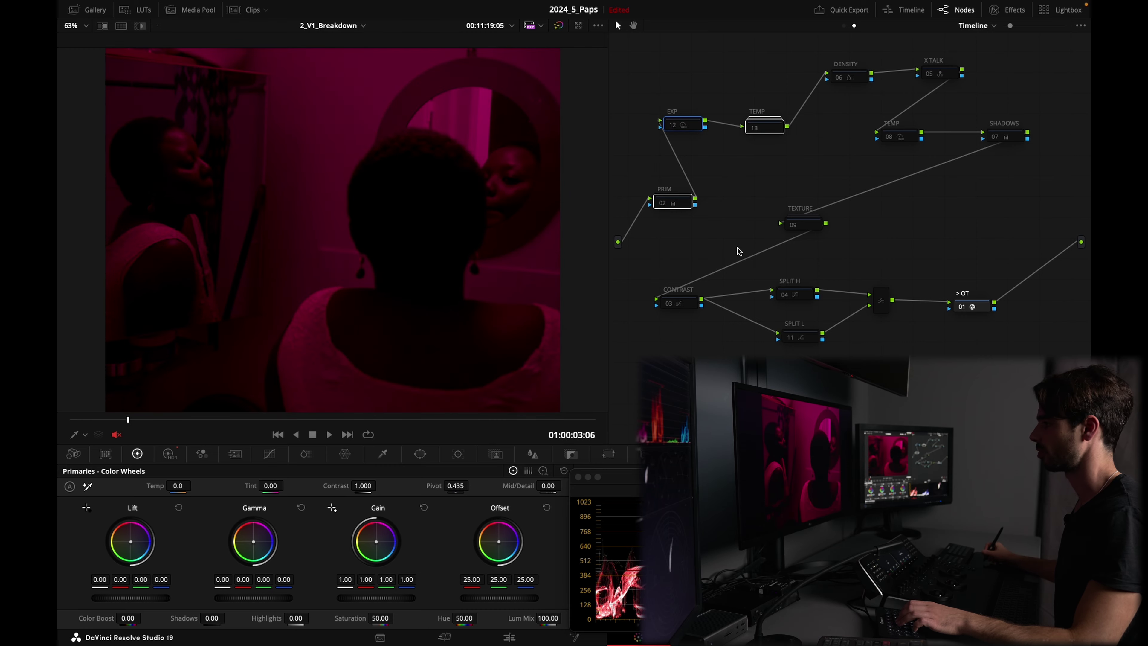
pyautogui.hotkey('ctrl', 'd')
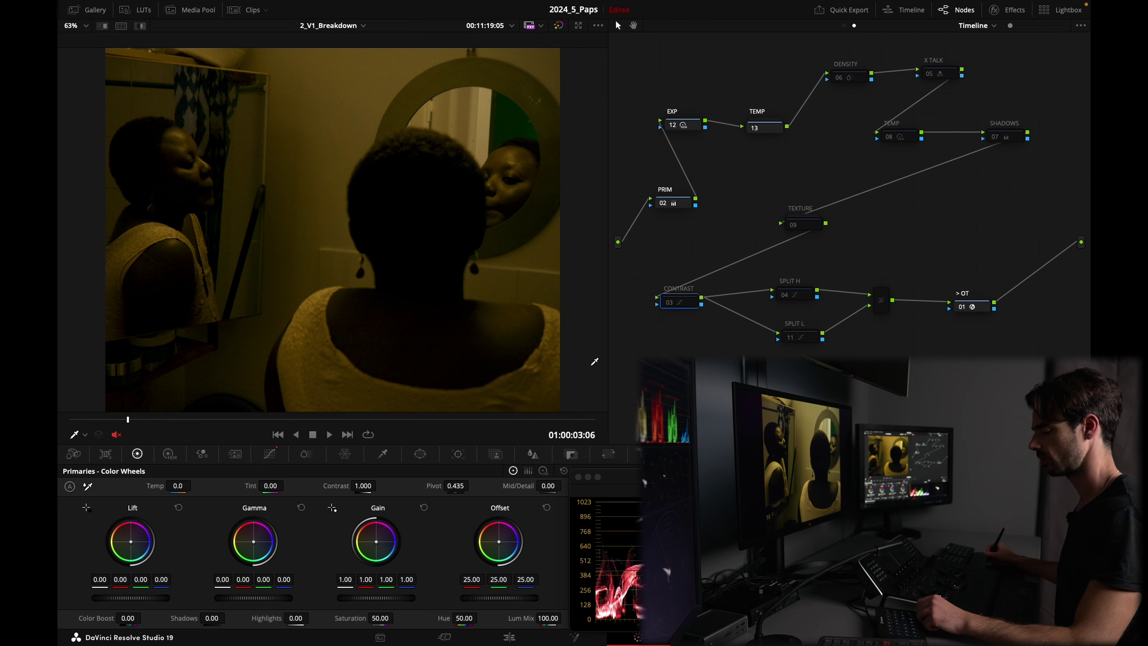
# Show the CONTRAST node's custom curve and enable the node, toggling it to compare the image.
pyautogui.click(270, 454)
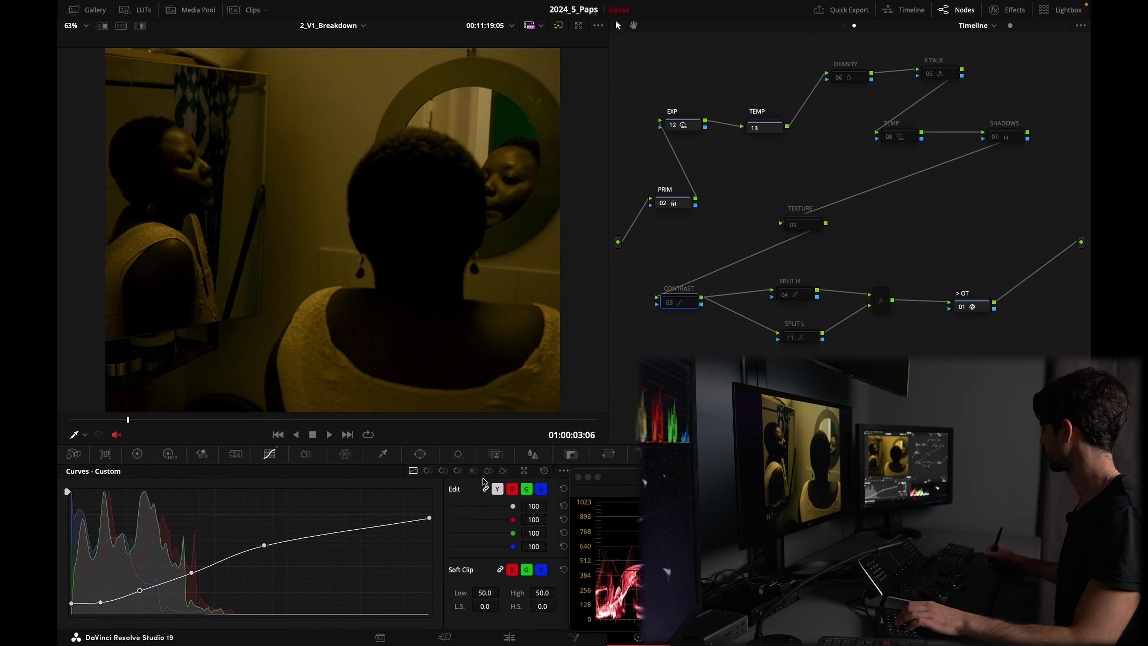
pyautogui.hotkey('ctrl', 'd')
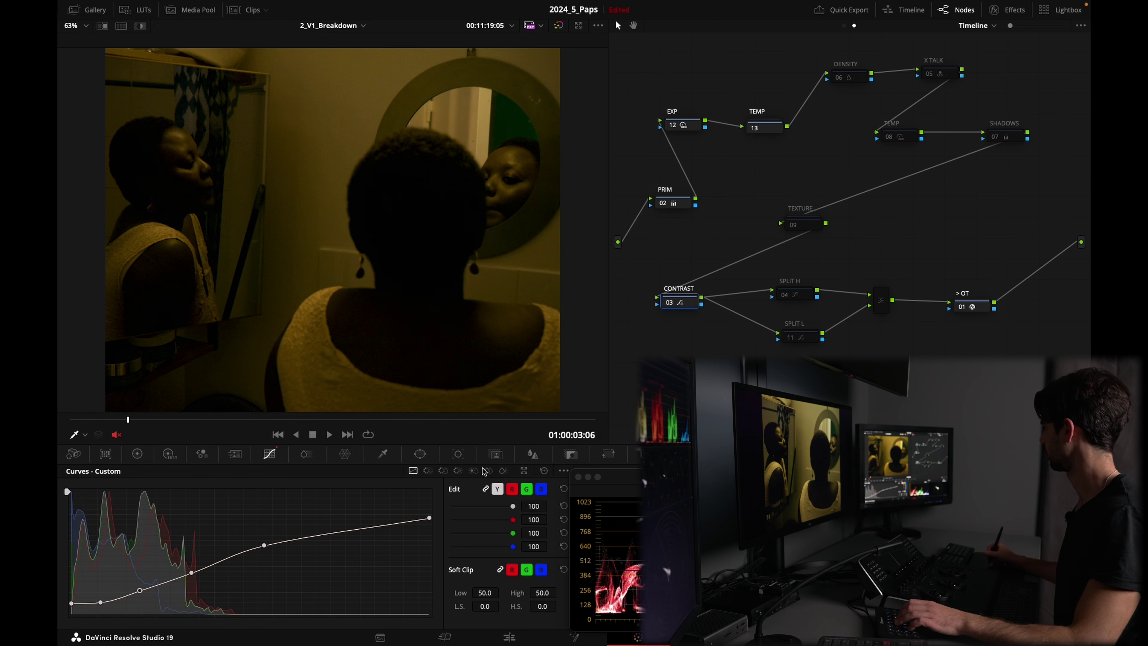
pyautogui.hotkey('ctrl', 'd')
pyautogui.hotkey('ctrl', 'd')
pyautogui.hotkey('ctrl', 'd')
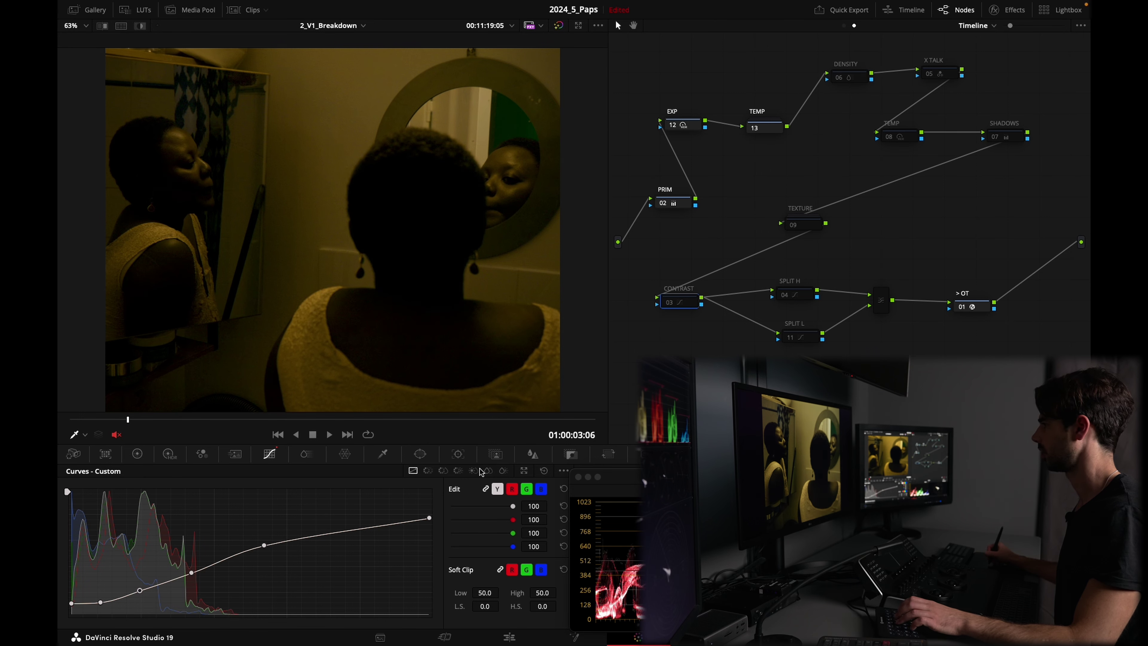
pyautogui.hotkey('ctrl', 'd')
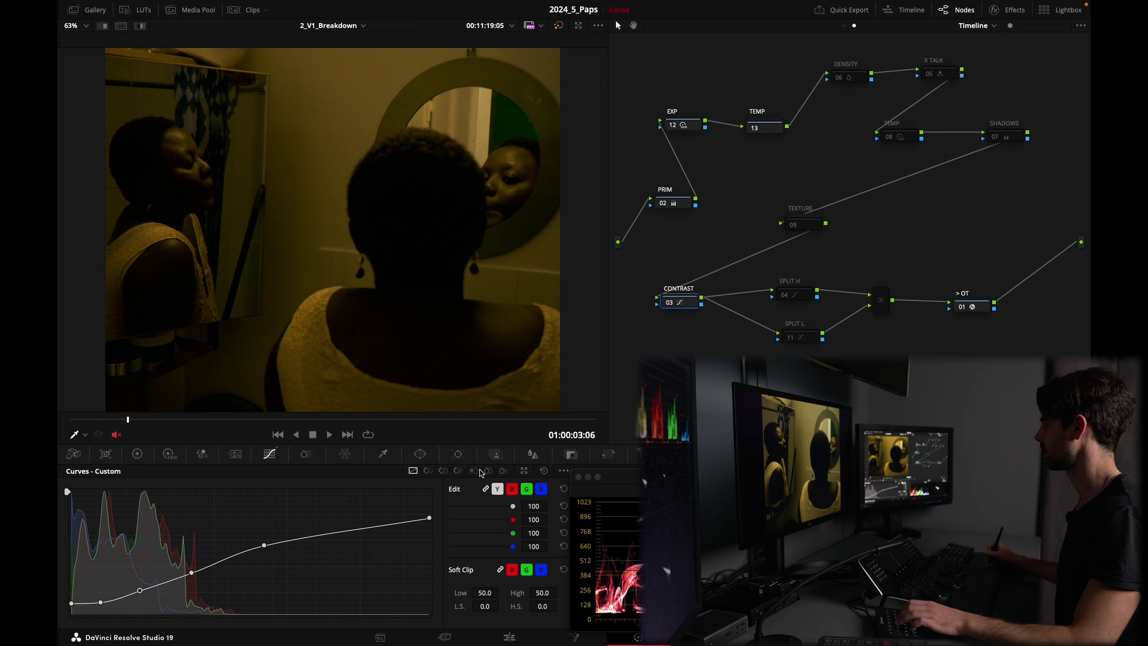
# Examine the CONTRAST node's custom curve in an enlarged floating window, and close that window.
pyautogui.click(523, 472)
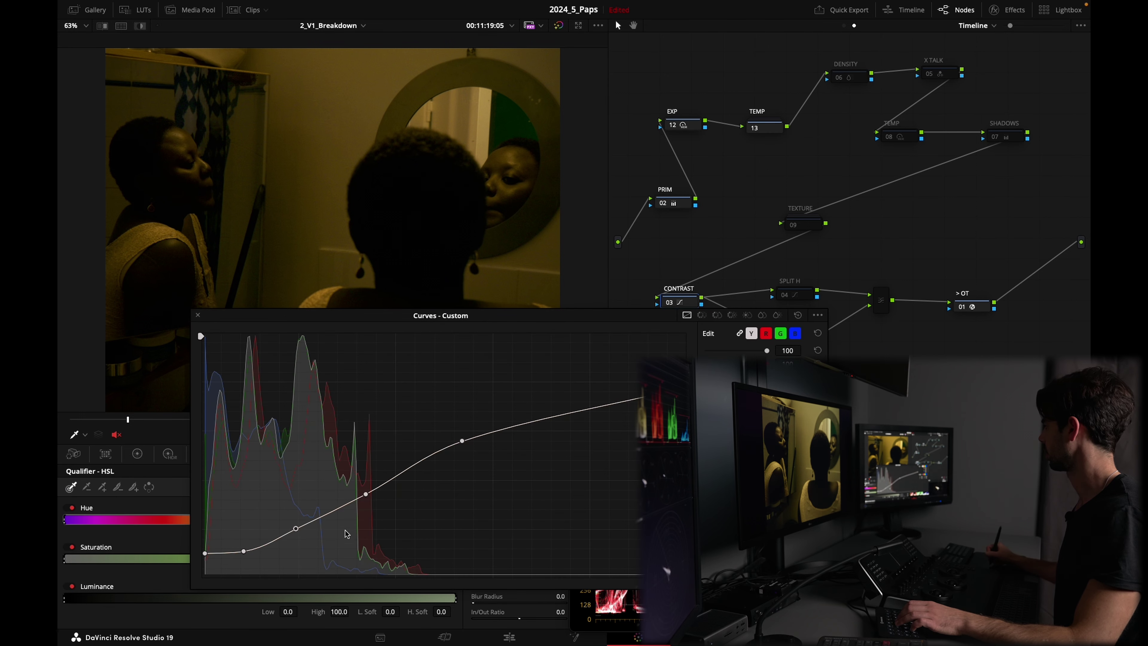
pyautogui.moveTo(375, 316); pyautogui.dragTo(401, 311)
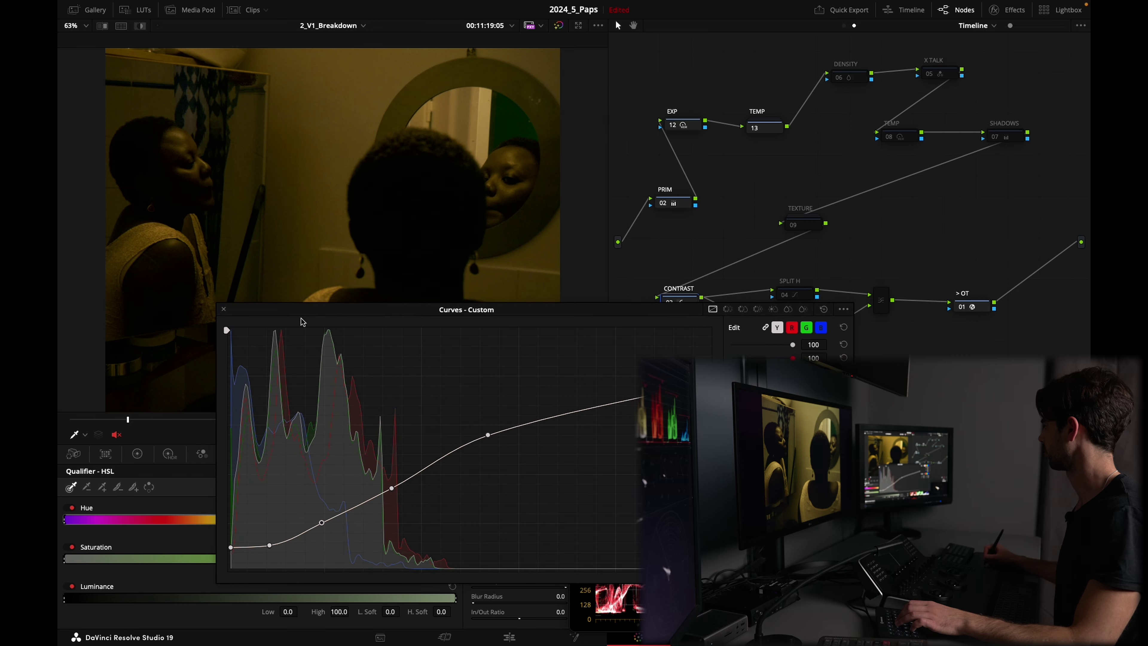
pyautogui.click(225, 307)
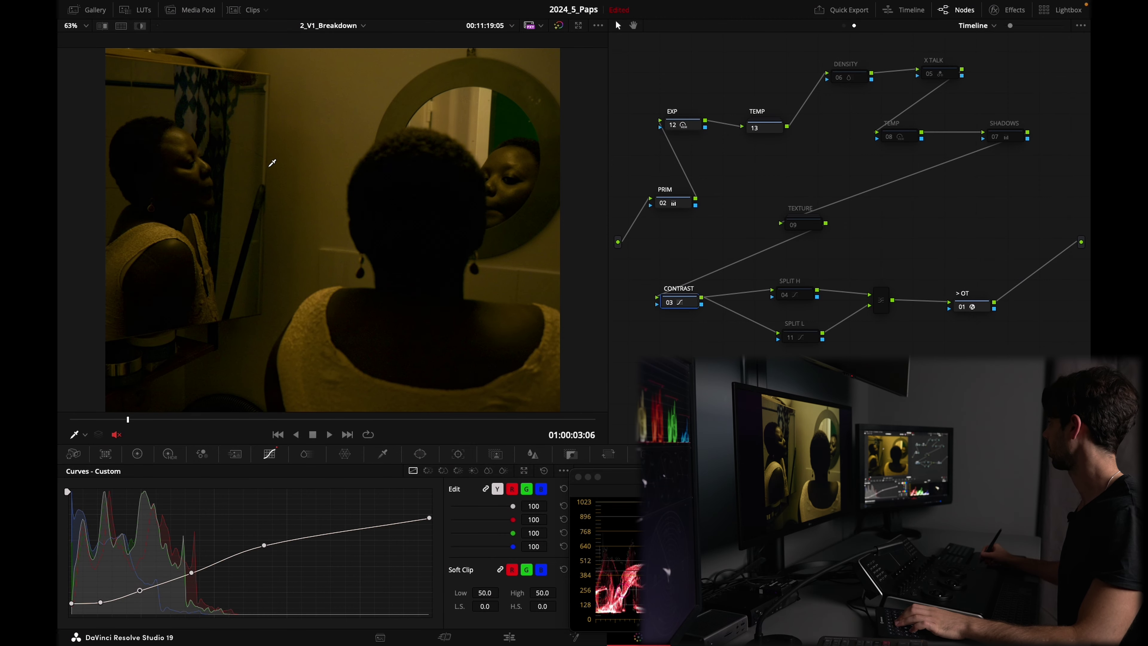
# Switch the CONTRAST node off and on again to judge its effect, leaving it enabled.
pyautogui.hotkey('ctrl', 'd')
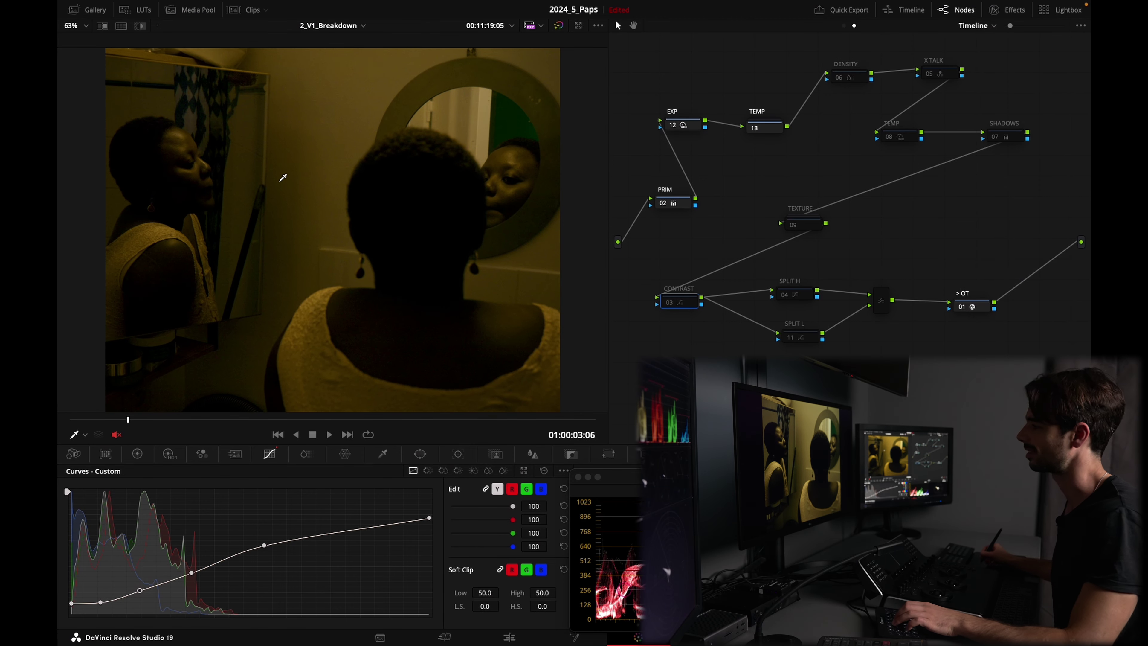
pyautogui.press('super+d')
pyautogui.press('super+d')
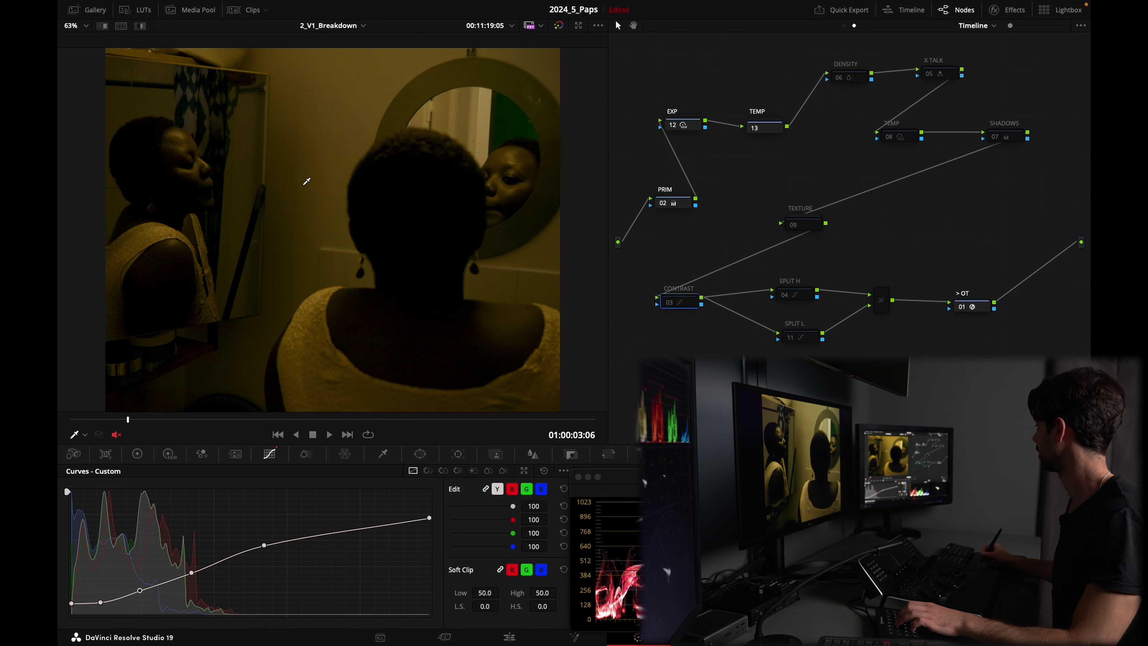
pyautogui.press('super+d')
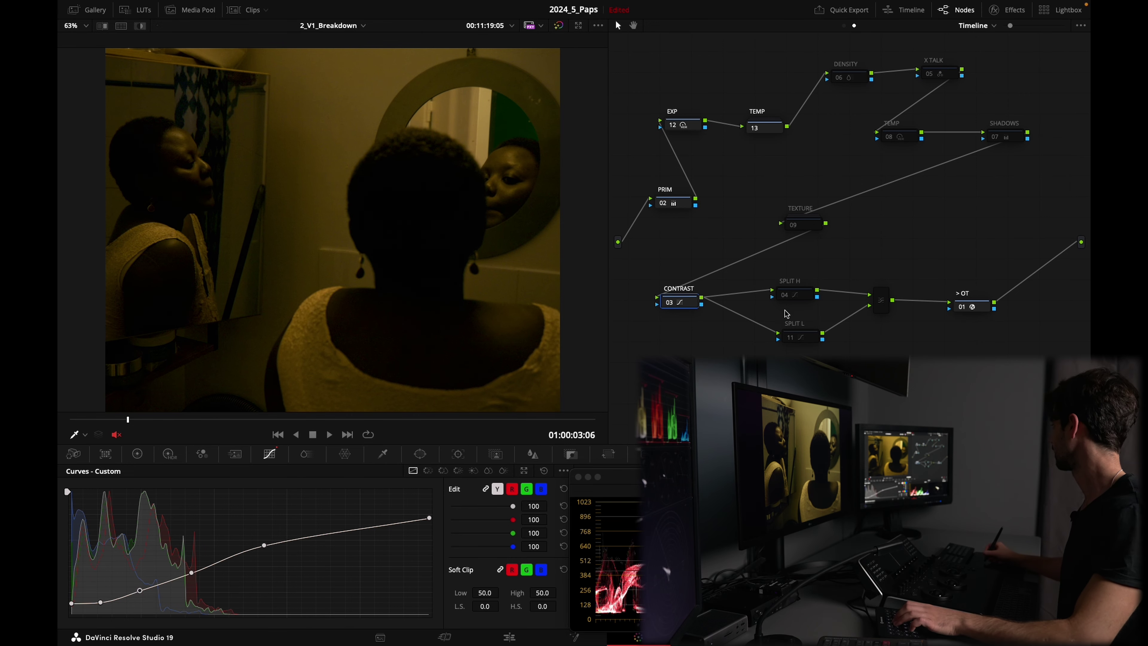
pyautogui.click(686, 301)
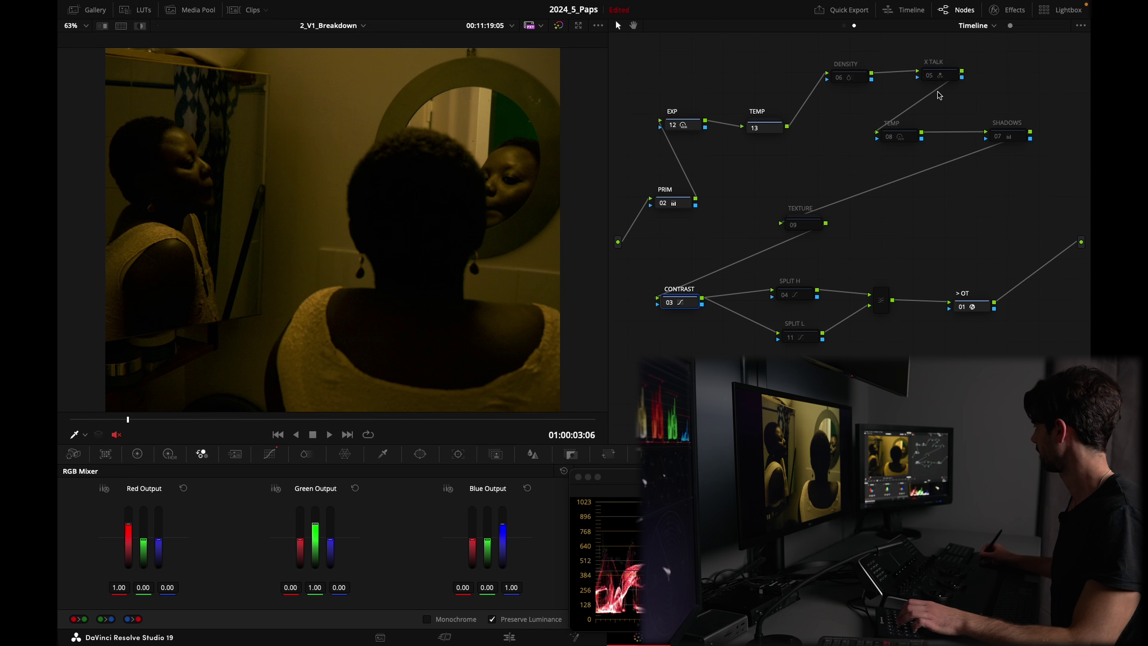
# Enable the X TALK node and toggle it repeatedly to compare the image with and without its RGB Mixer adjustment.
pyautogui.click(944, 77)
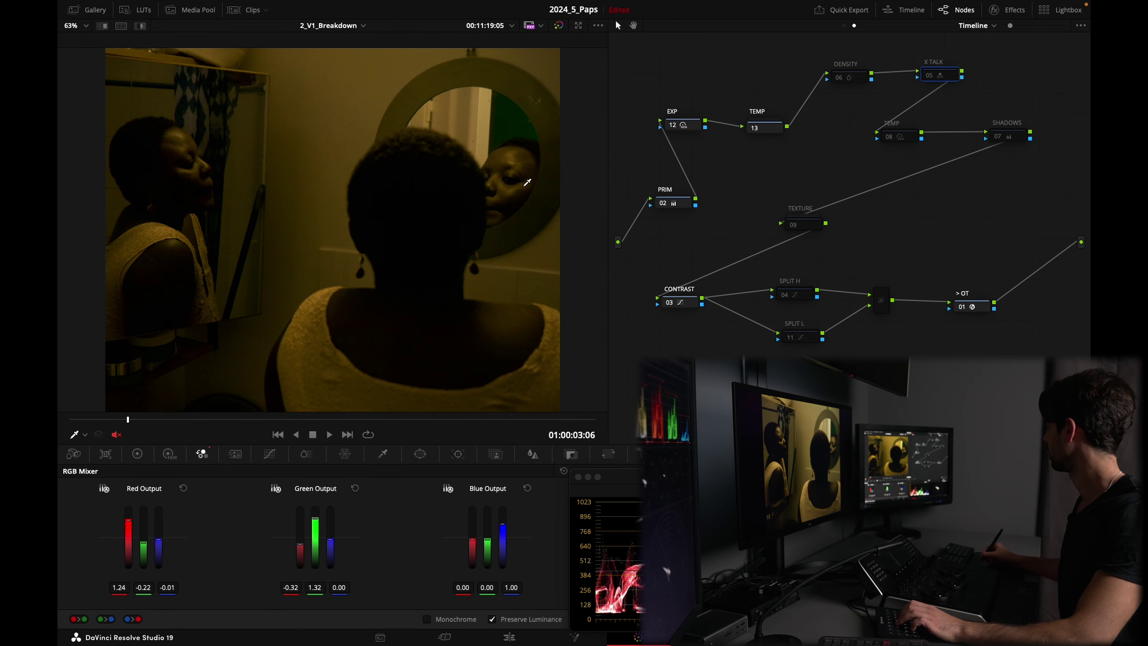
pyautogui.press('super+d')
pyautogui.press('super+d')
pyautogui.press('super+d')
pyautogui.press('super+d')
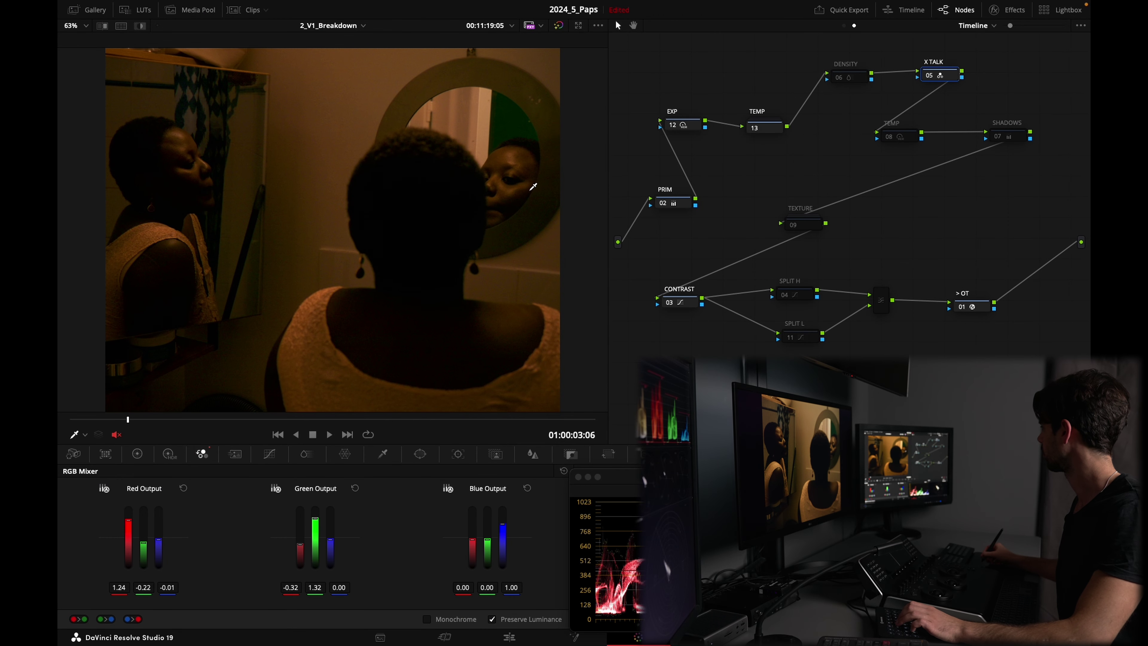
pyautogui.press('super+d')
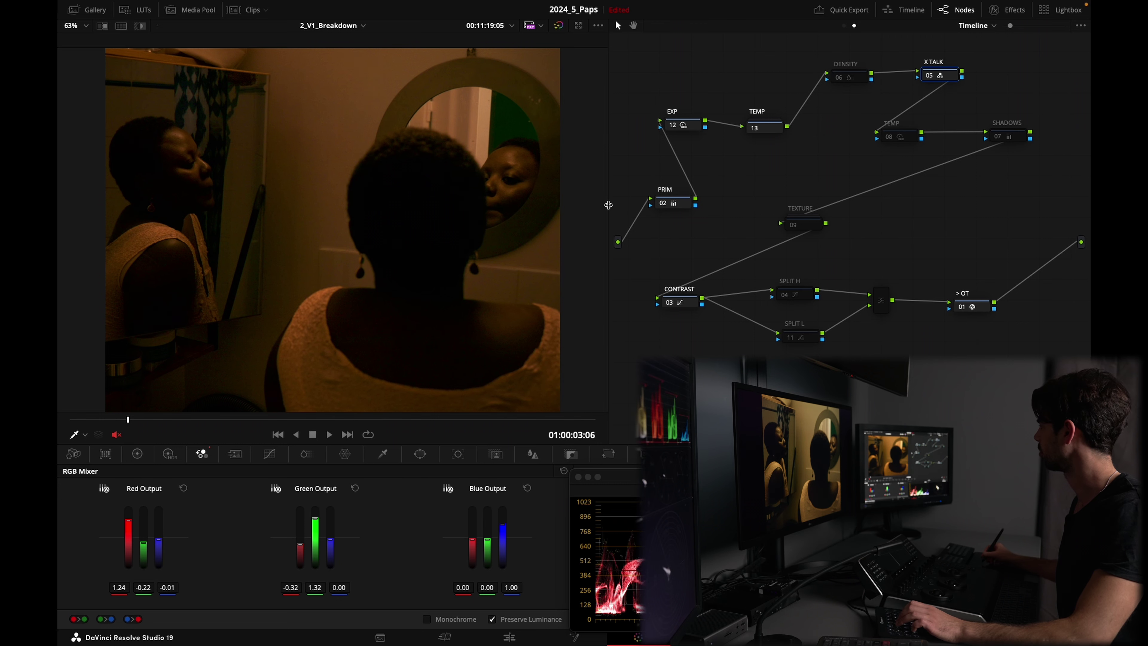
pyautogui.press('super+d')
pyautogui.press('super+d')
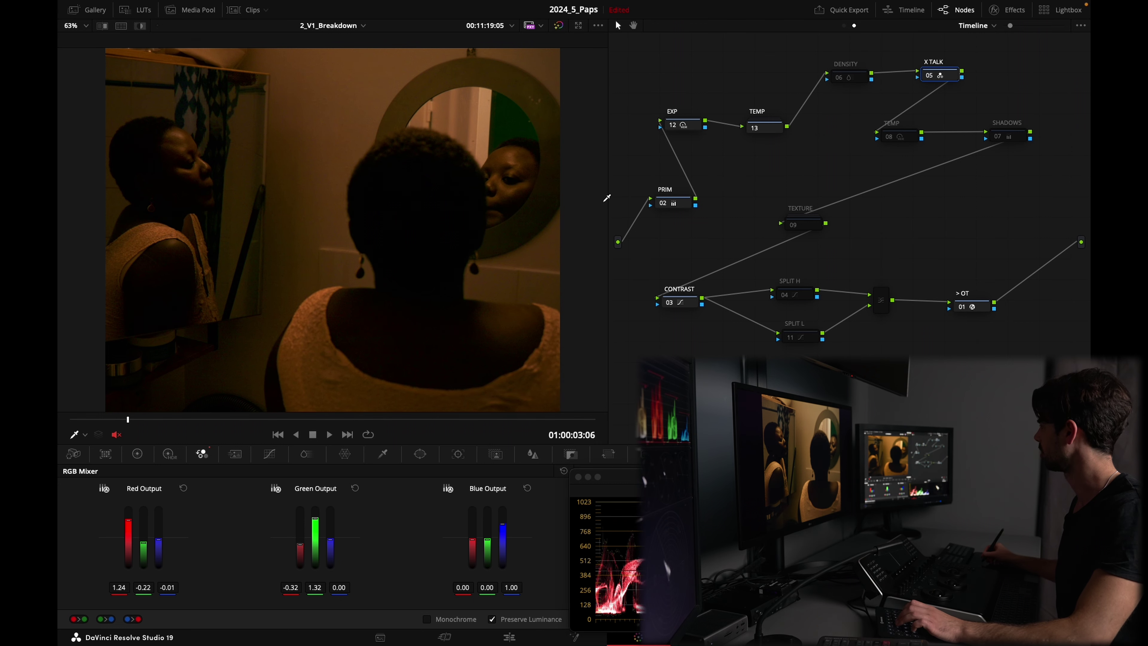
pyautogui.press('super+d')
pyautogui.press('super+d')
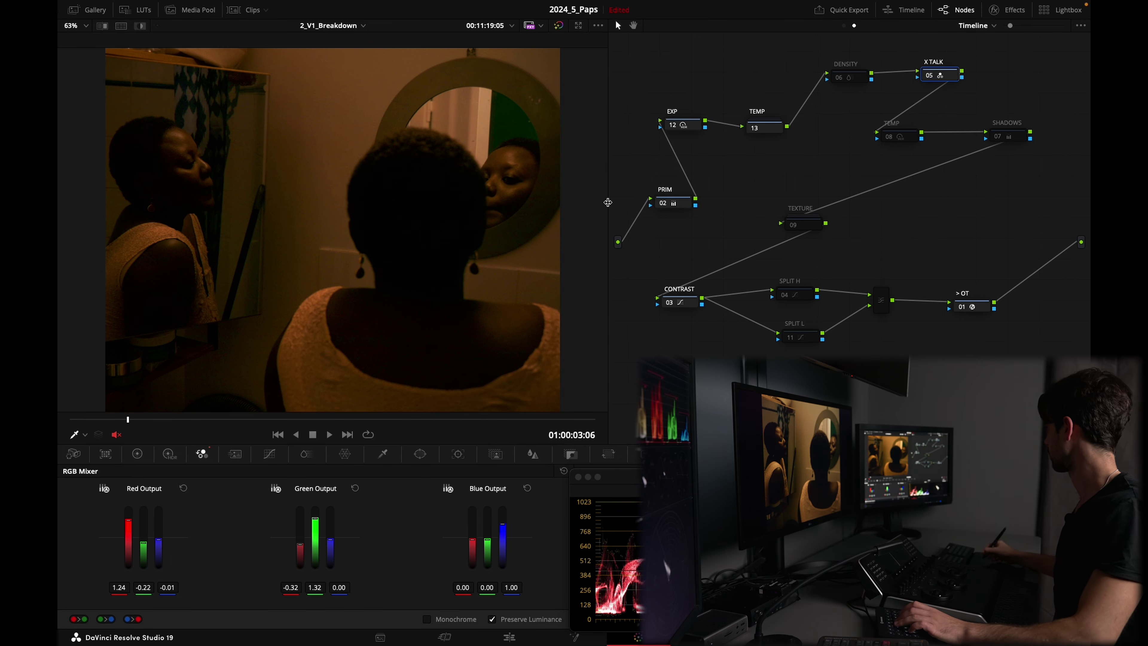
# Enable the TEMP node 08 after X TALK, toggling it to compare the image with and without it.
pyautogui.click(907, 140)
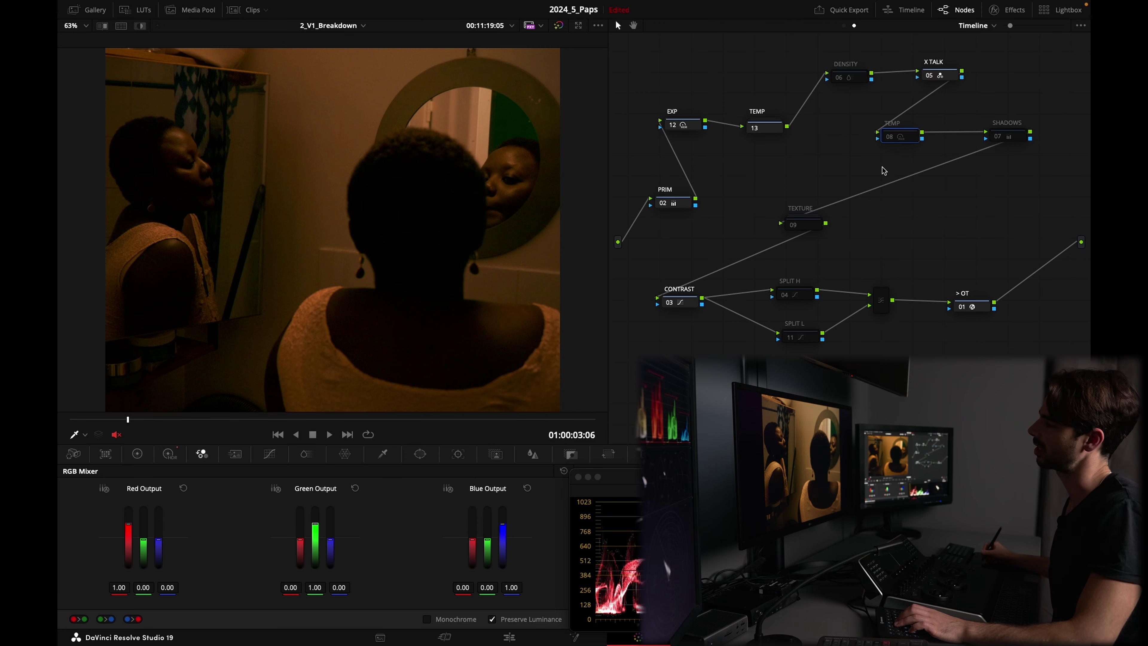
pyautogui.hotkey('ctrl', 'd')
pyautogui.press('super+d')
pyautogui.press('super+d')
# Toggle the X TALK node alone and then together with TEMP node 08 to compare their effect on the image.
pyautogui.click(949, 77)
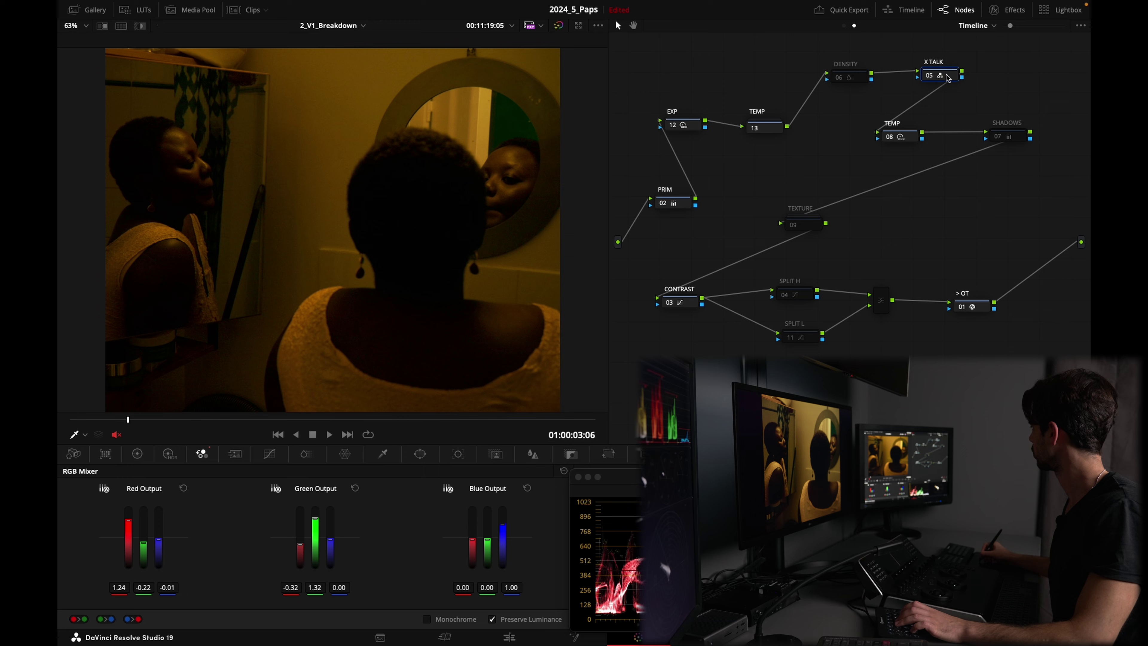
pyautogui.press('super+d')
pyautogui.press('super+d')
pyautogui.press('super+d')
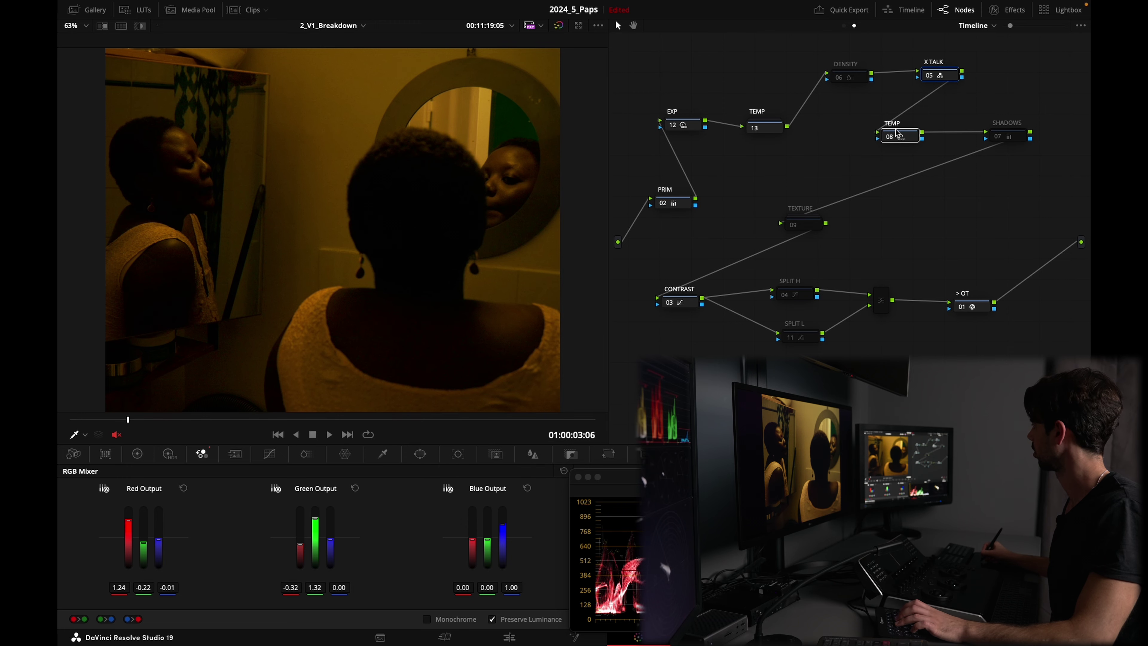
pyautogui.press('super+d')
pyautogui.press('super+d')
pyautogui.press('super+d')
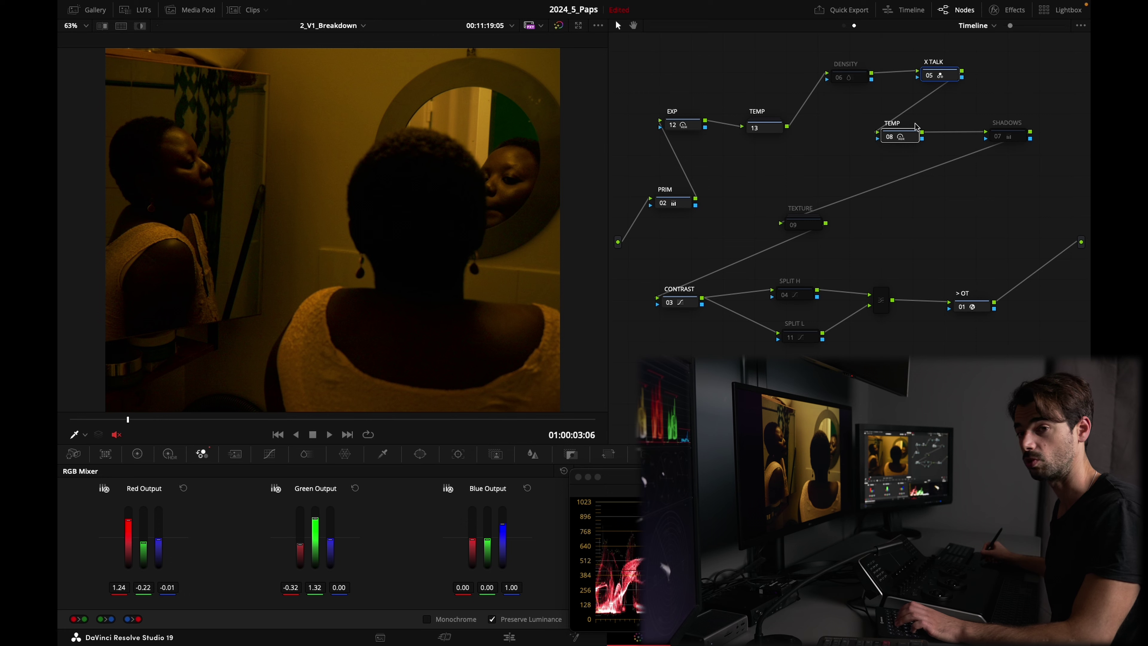
# Inspect TEMP node 08's HDR color wheel settings, and return to the X TALK node.
pyautogui.click(917, 137)
pyautogui.click(170, 454)
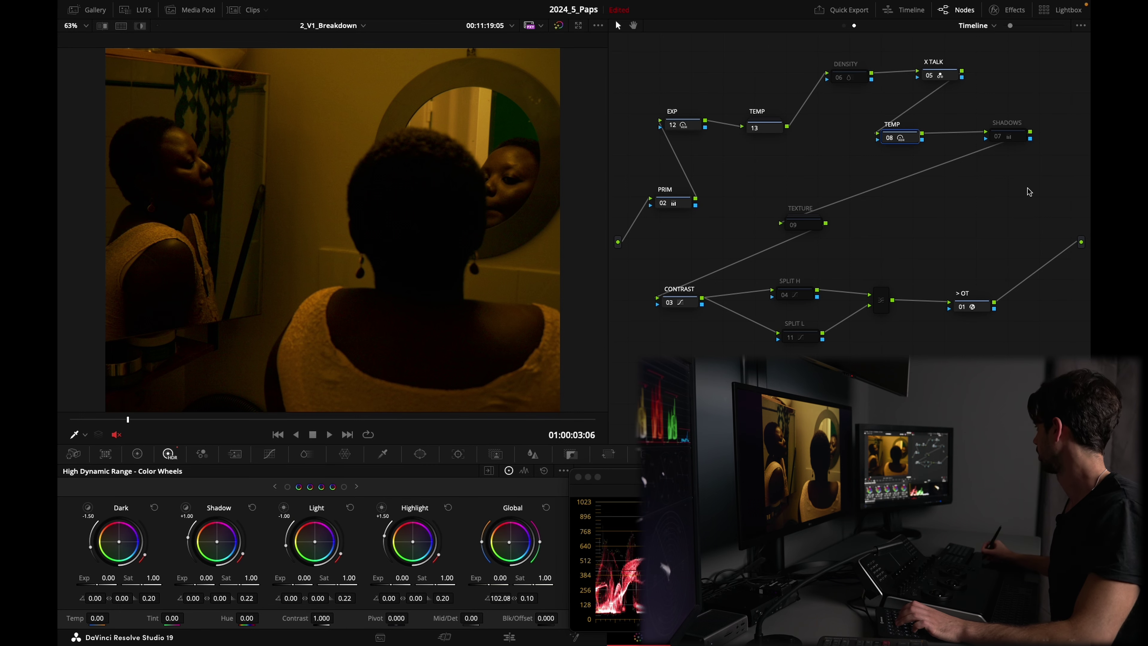
pyautogui.click(944, 80)
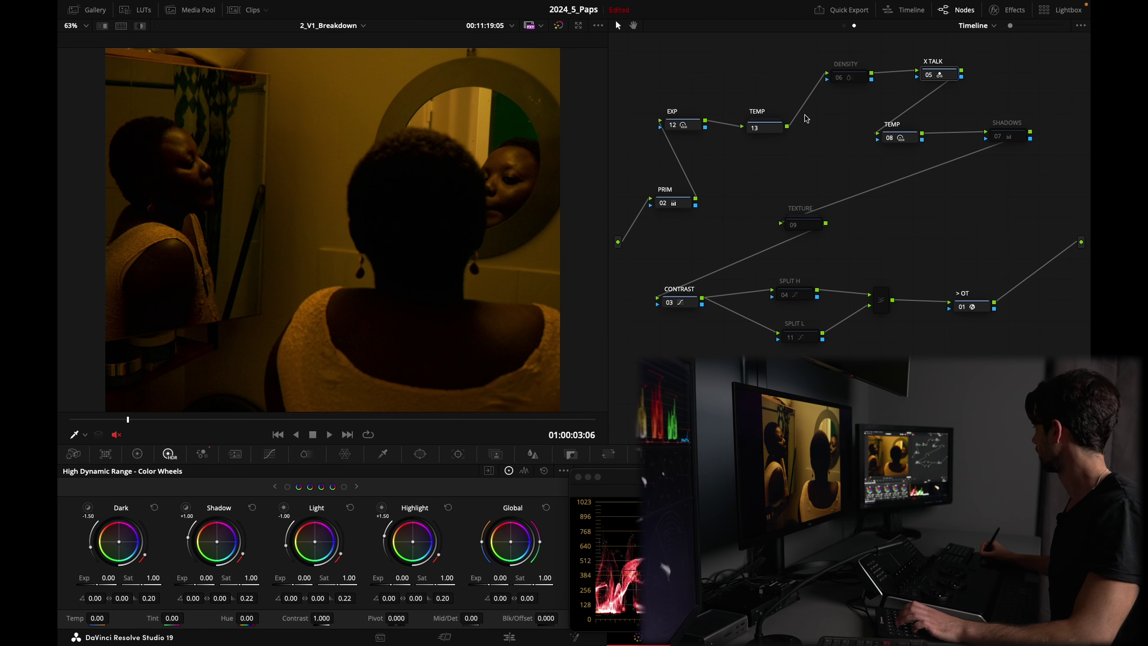
# Select the enabled adjustment nodes from PRIM through CONTRAST and switch them off and on together to compare the image.
pyautogui.moveTo(778, 211); pyautogui.dragTo(779, 211)
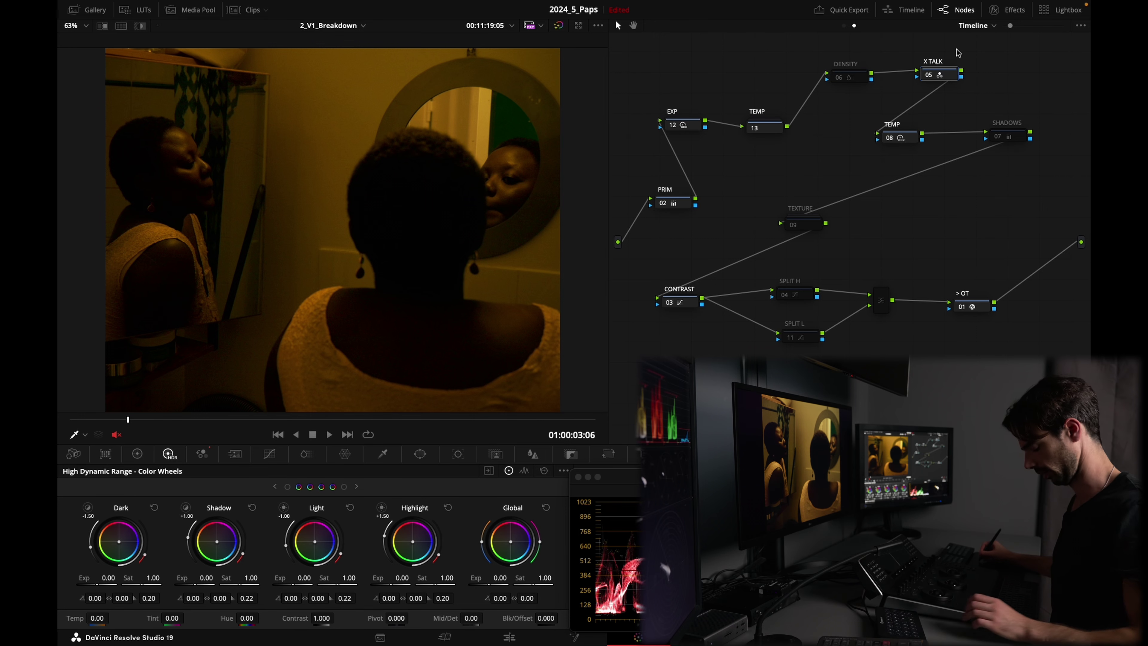
pyautogui.moveTo(976, 86); pyautogui.dragTo(867, 174)
pyautogui.moveTo(681, 164); pyautogui.dragTo(744, 344)
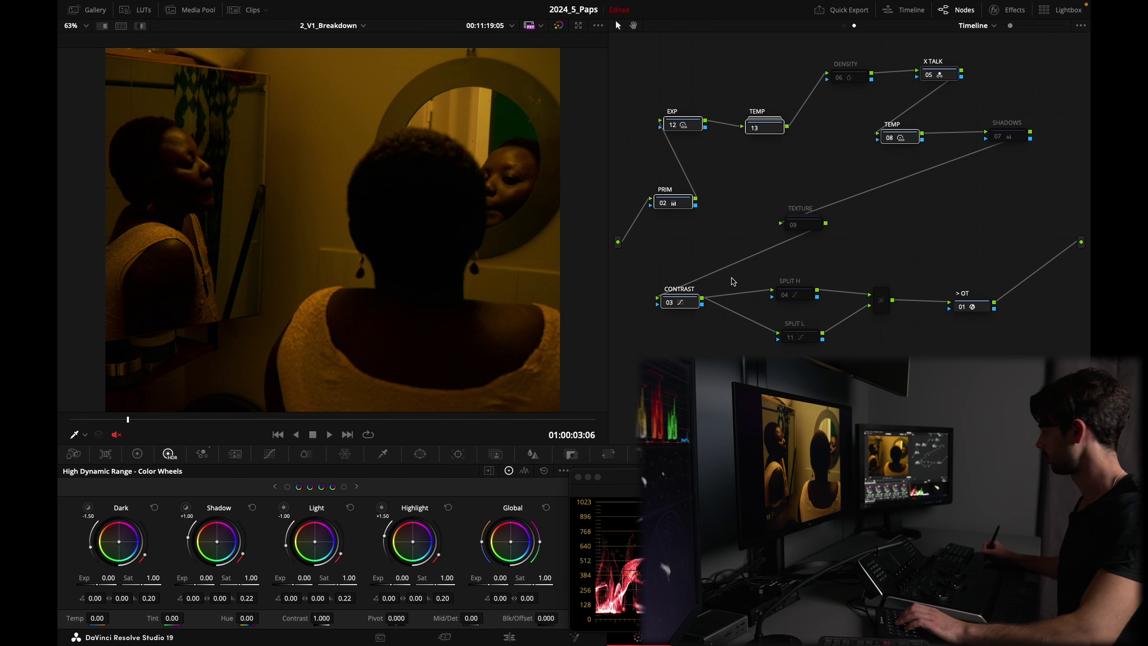
pyautogui.hotkey('ctrl', 'd')
pyautogui.hotkey('ctrl', 'd')
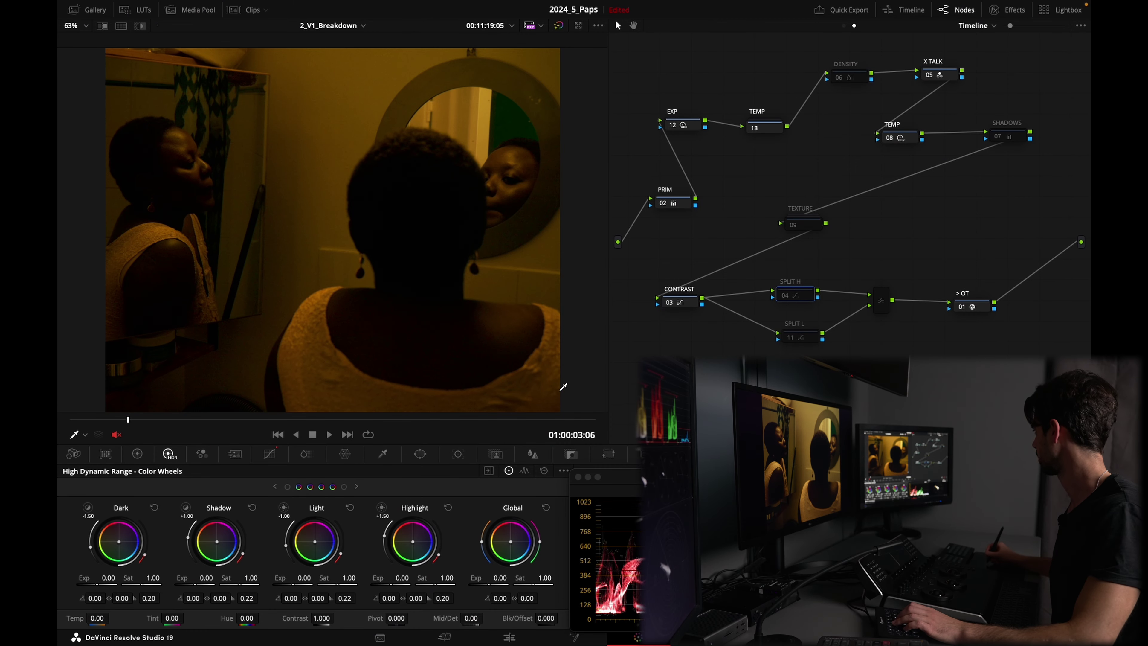
# Move the SPLIT H node slightly up and enable the SPLIT L node beneath it.
pyautogui.moveTo(803, 303); pyautogui.dragTo(814, 292)
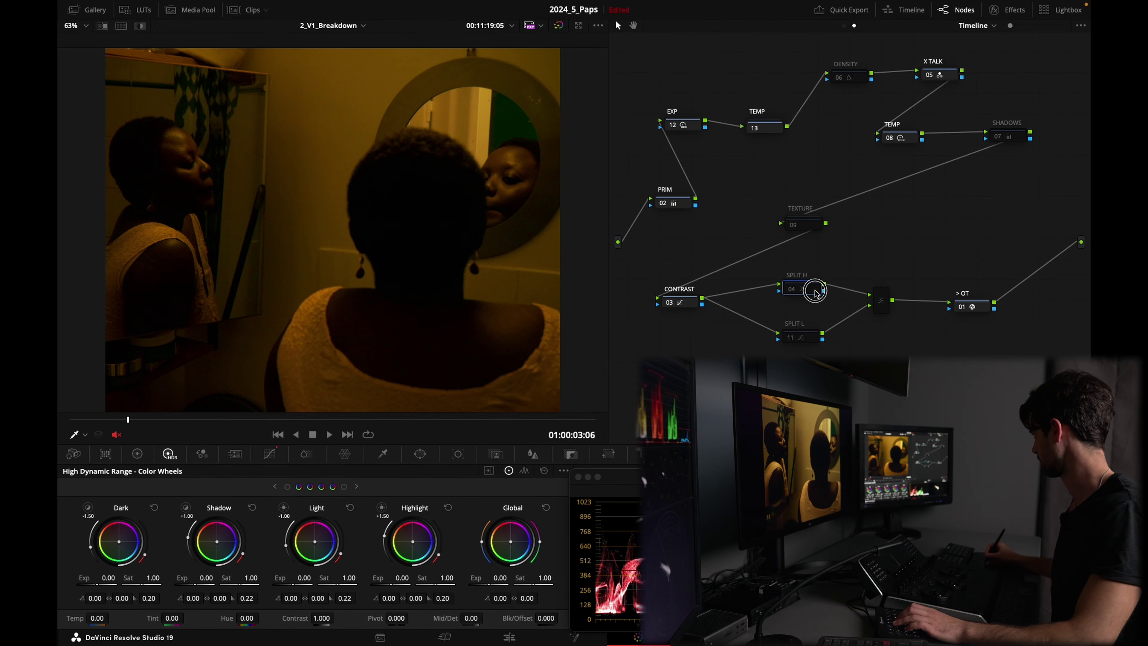
pyautogui.click(812, 340)
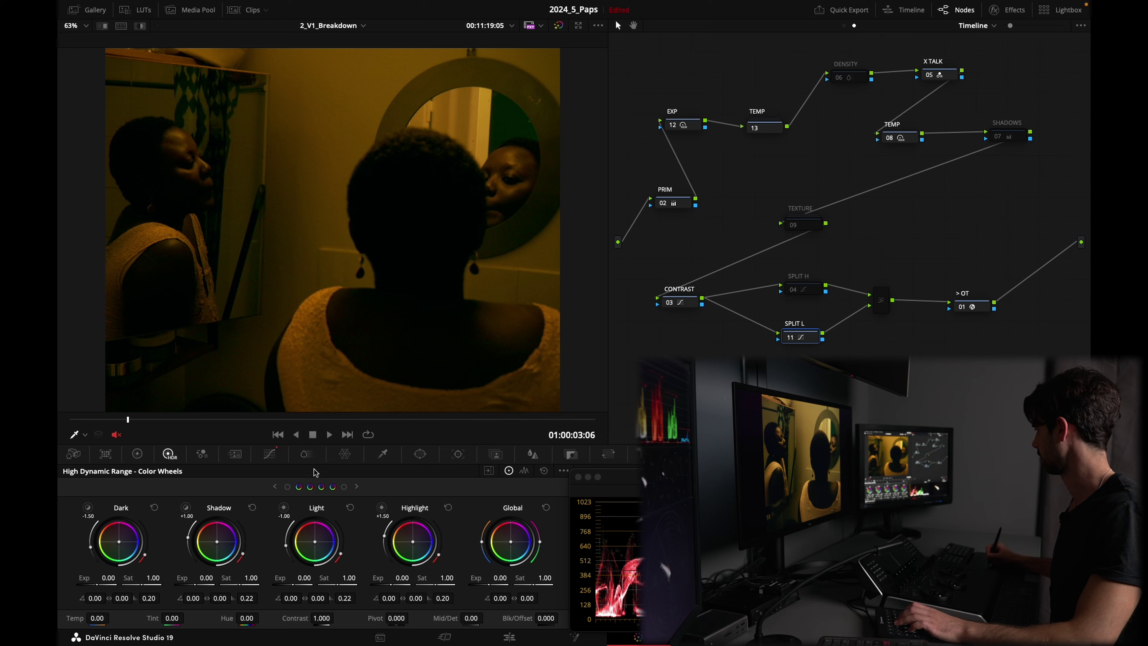
# Open the SPLIT L node's custom curves in an enlarged window and isolate the red channel.
pyautogui.click(269, 454)
pyautogui.click(523, 471)
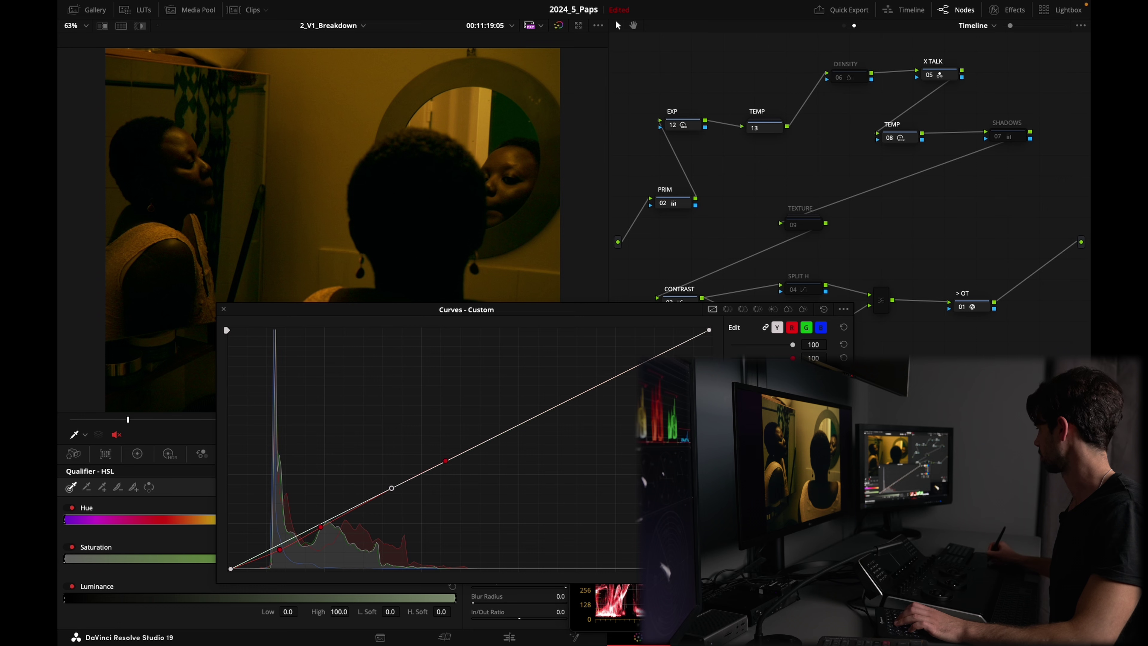
pyautogui.click(791, 327)
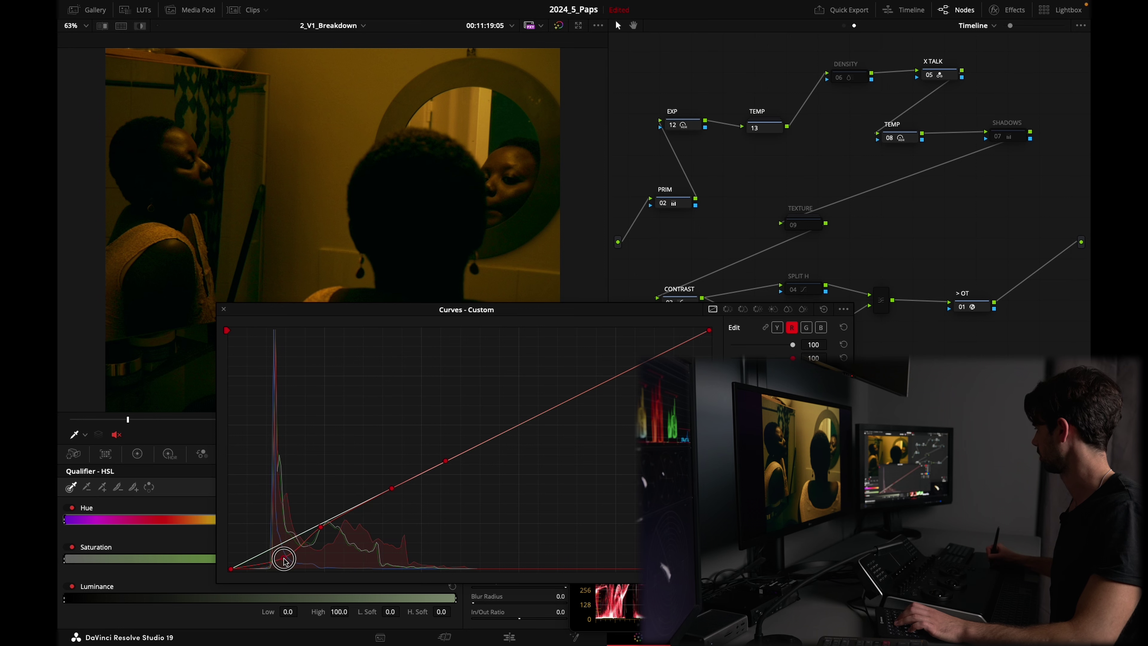
# Pull the SPLIT L red curve down in the shadows, toggle the node to compare, and undo the change.
pyautogui.moveTo(320, 531); pyautogui.dragTo(338, 543)
pyautogui.press('super+d')
pyautogui.press('super+d')
pyautogui.press('super+d')
pyautogui.press('super+d')
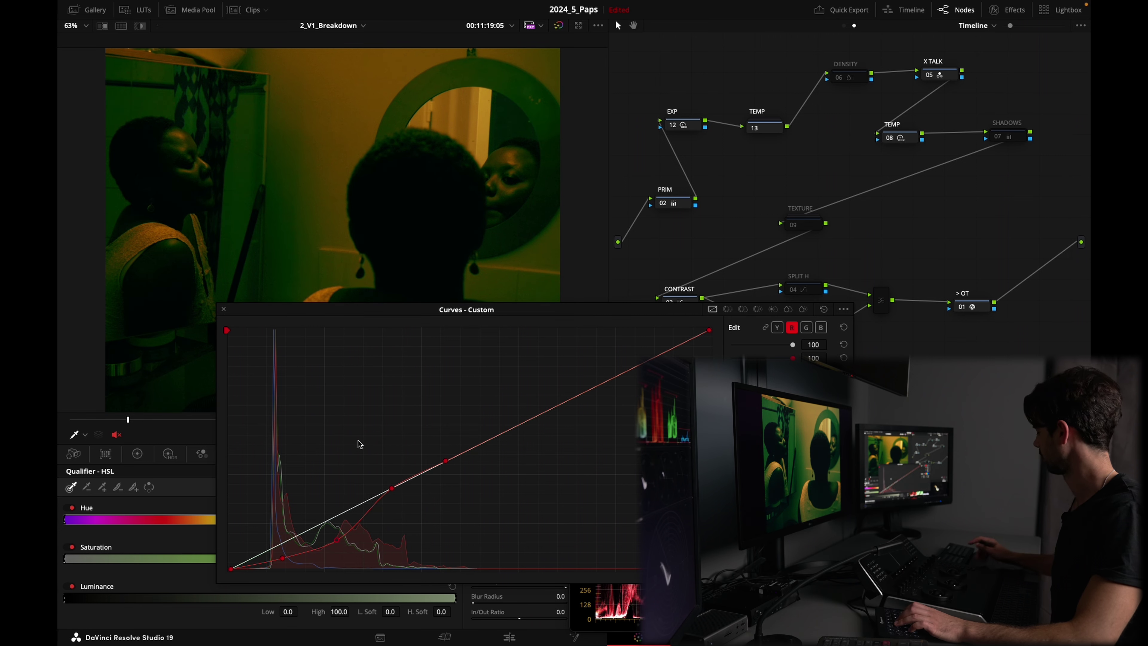
pyautogui.press('super+z')
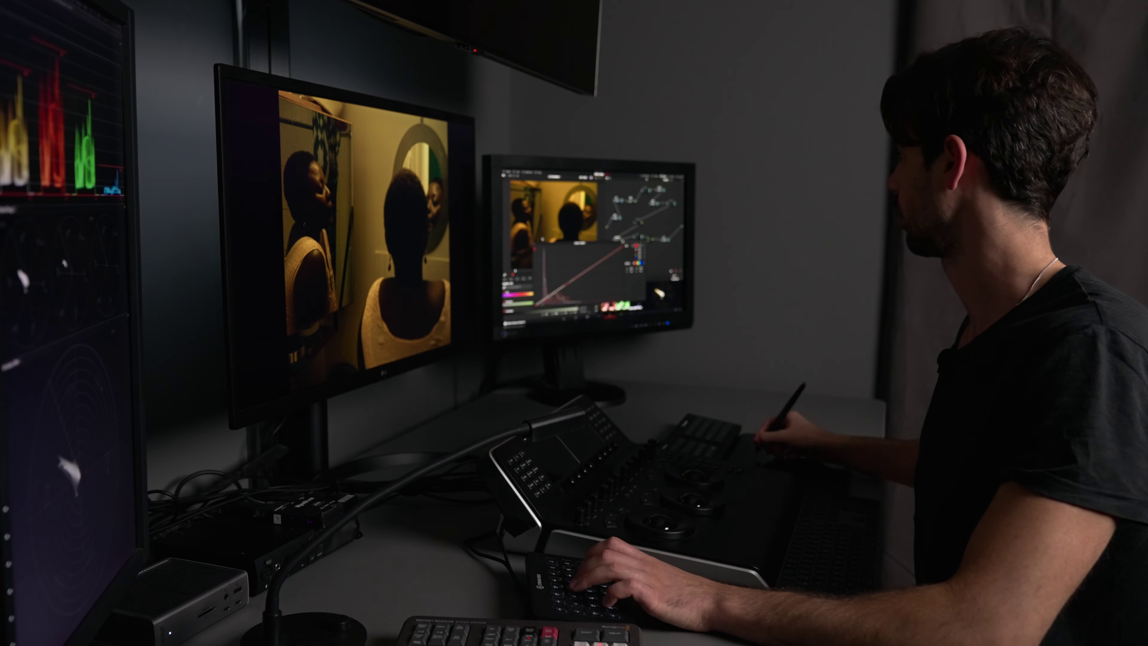
# Shift the SPLIT H node slightly, enable it, and open its custom curves in an enlarged window placed below the image.
pyautogui.moveTo(582, 247); pyautogui.dragTo(587, 267)
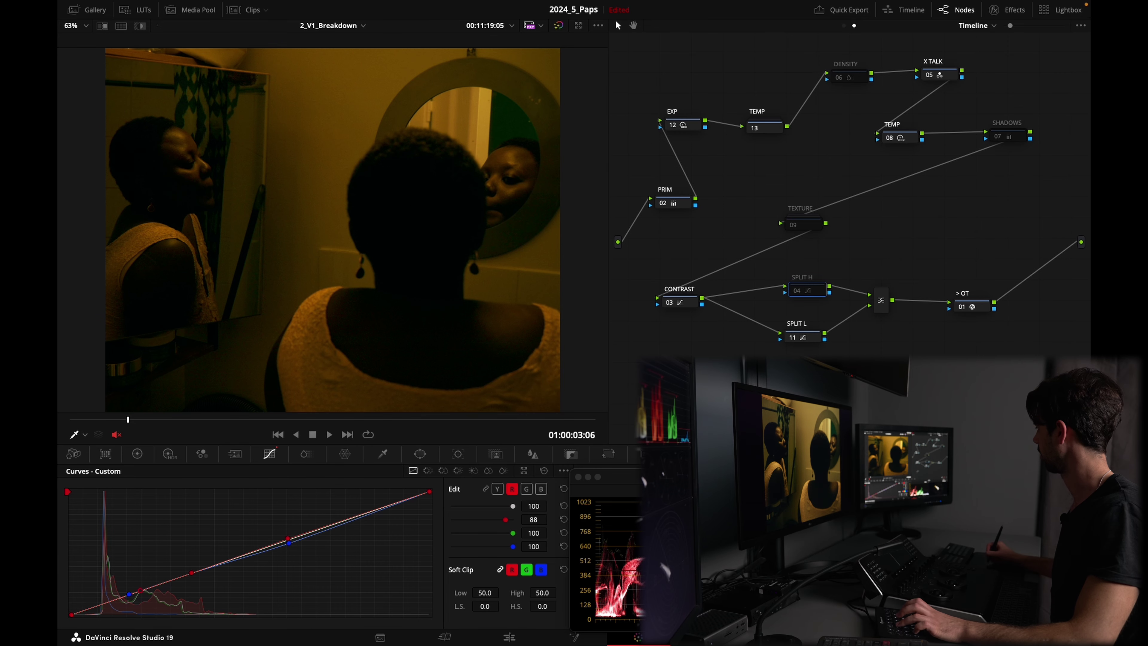
pyautogui.click(524, 472)
pyautogui.moveTo(462, 336); pyautogui.dragTo(448, 364)
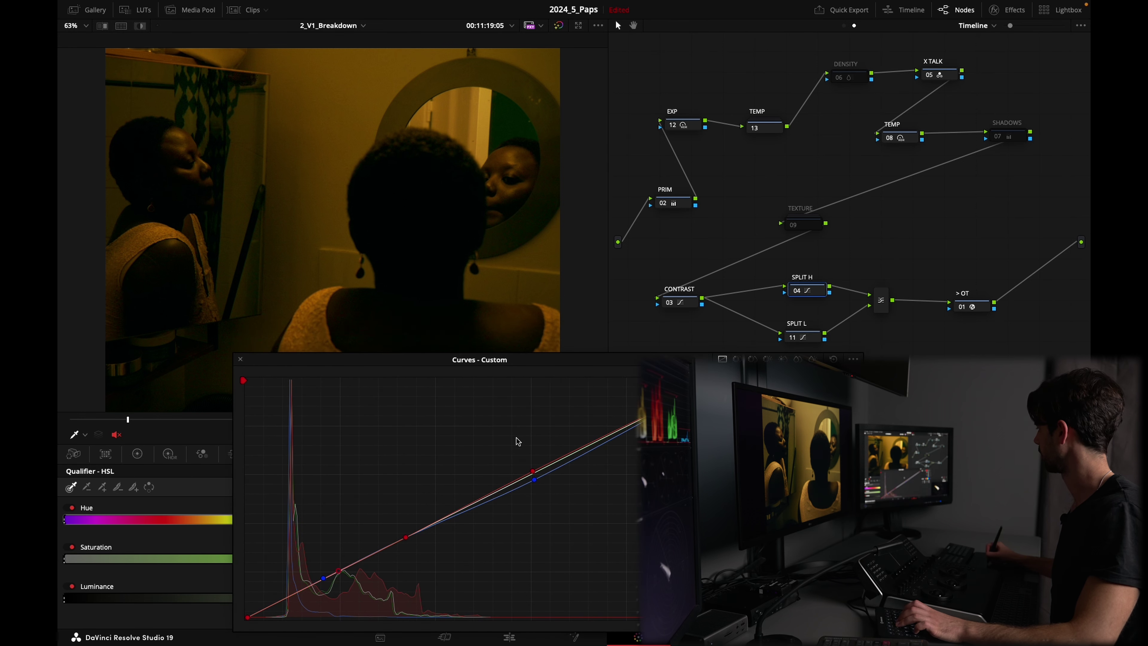
pyautogui.moveTo(552, 367)
pyautogui.mouseDown()
pyautogui.moveTo(559, 410)
pyautogui.moveTo(568, 379)
pyautogui.moveTo(547, 357)
pyautogui.moveTo(564, 380)
pyautogui.moveTo(552, 366)
pyautogui.mouseUp()
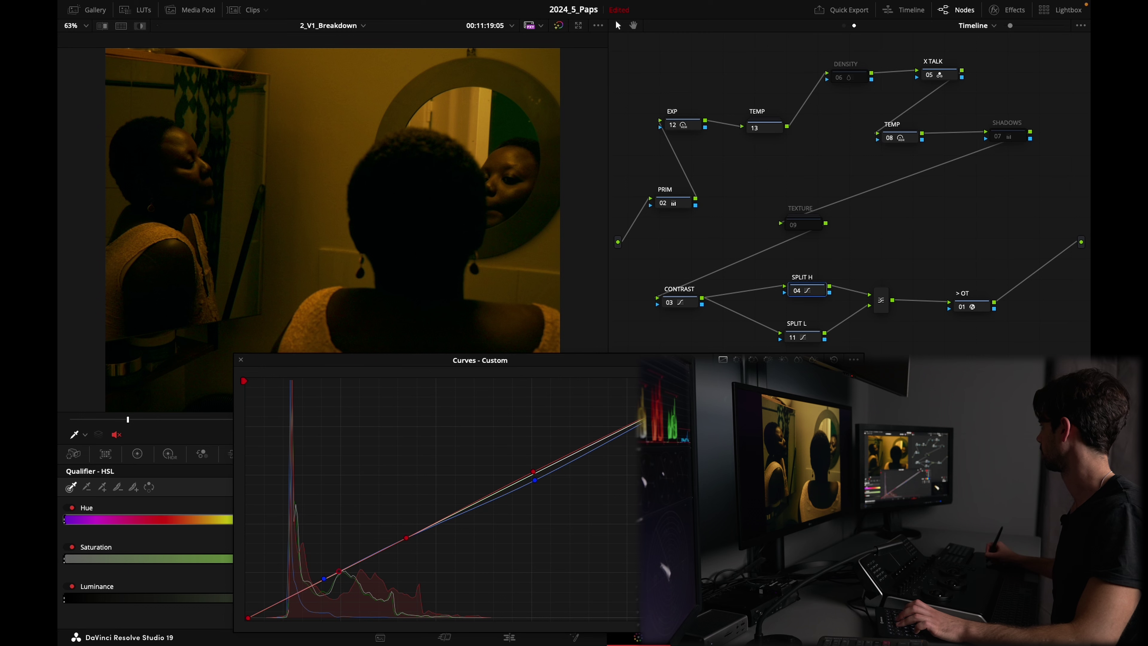
pyautogui.hotkey('ctrl', 'd')
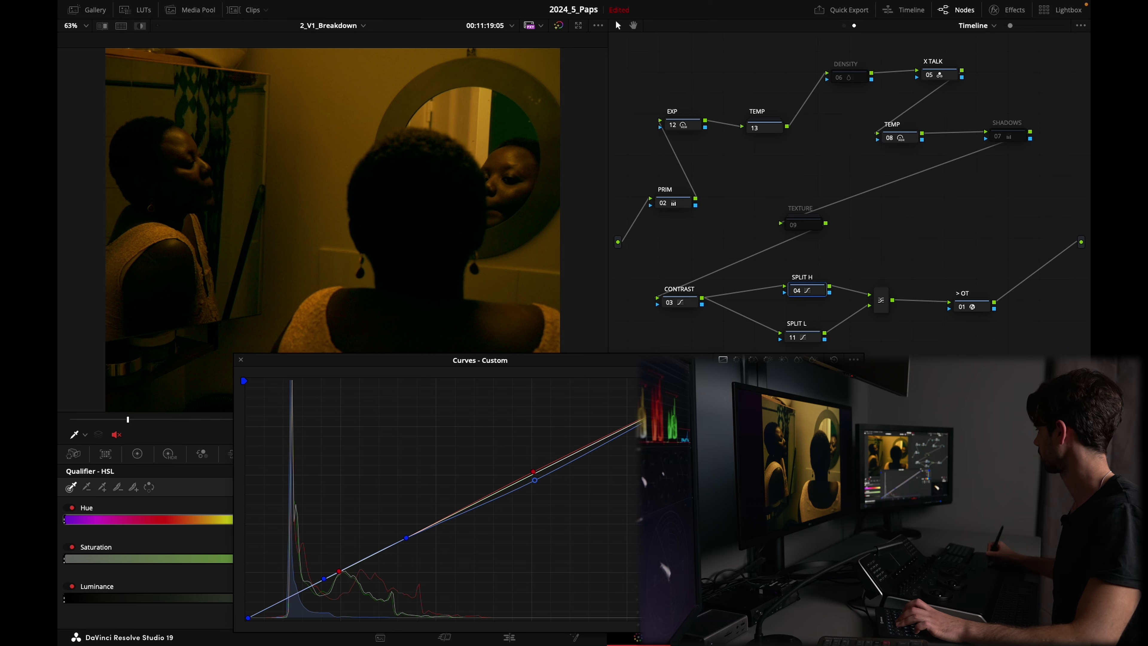
# Try exaggerating the SPLIT H highlight points on the blue, red and green curves, undo the changes, and close the enlarged curves window.
pyautogui.moveTo(535, 481); pyautogui.dragTo(558, 495)
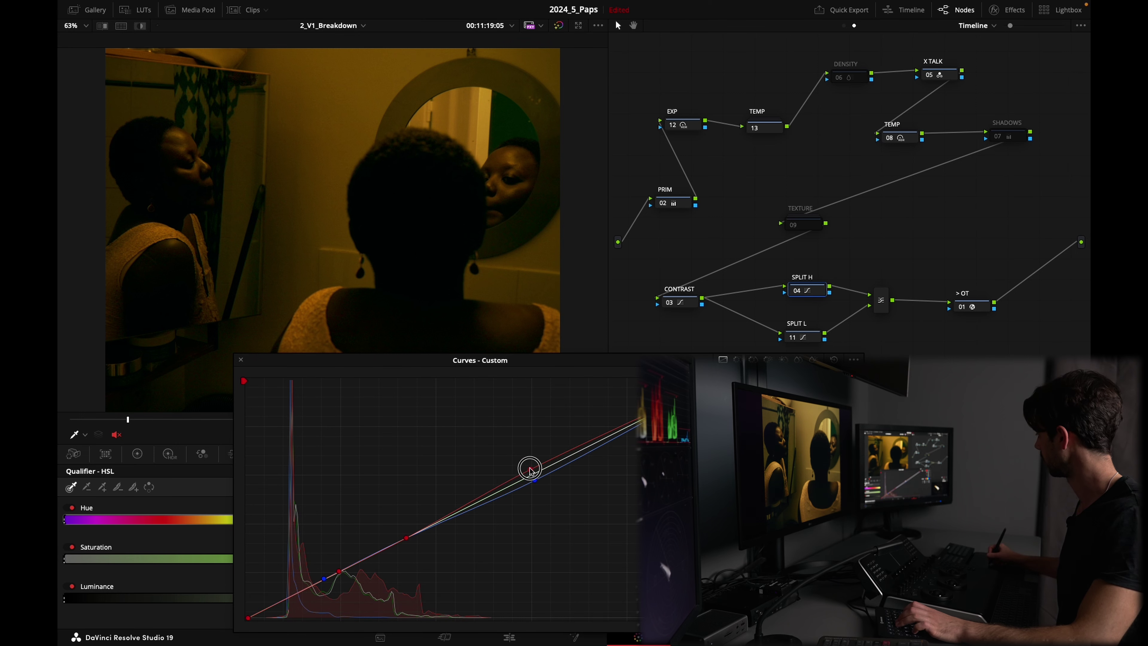
pyautogui.moveTo(531, 470); pyautogui.dragTo(527, 461)
pyautogui.hotkey('ctrl', 'z')
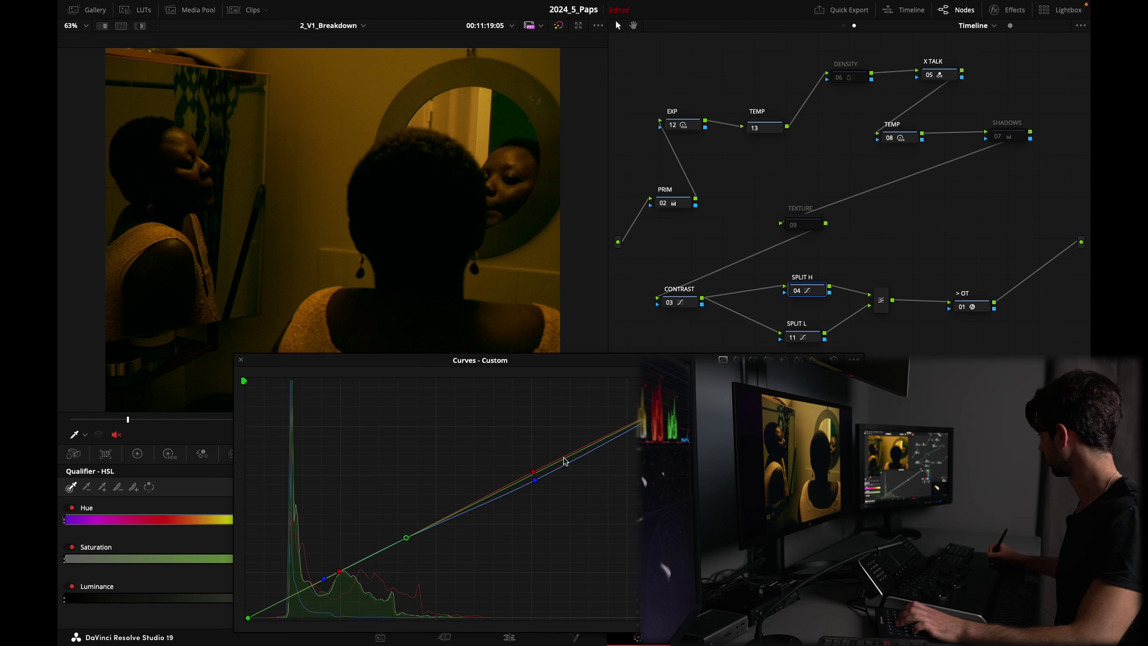
pyautogui.moveTo(558, 458); pyautogui.dragTo(570, 483)
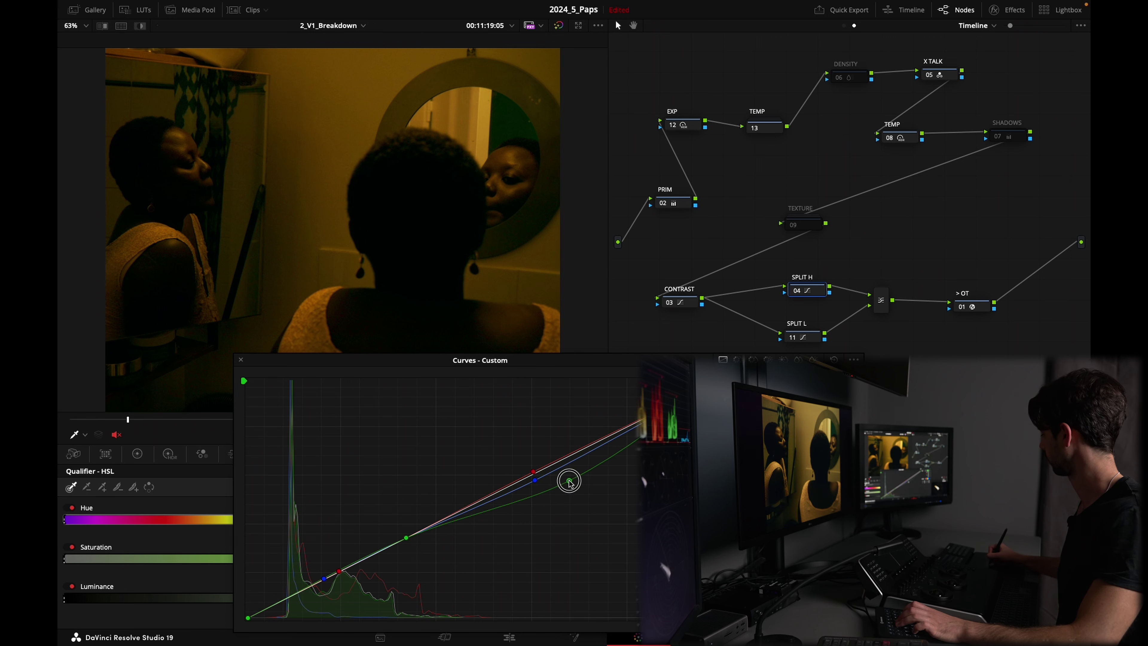
pyautogui.hotkey('ctrl', 'z')
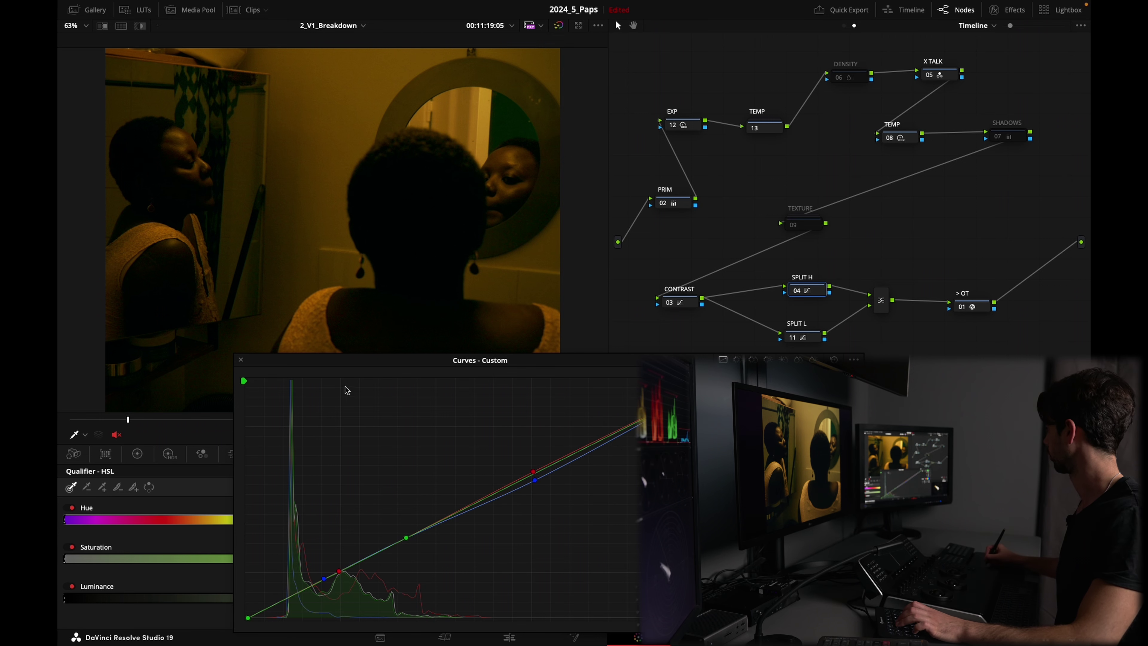
pyautogui.click(241, 361)
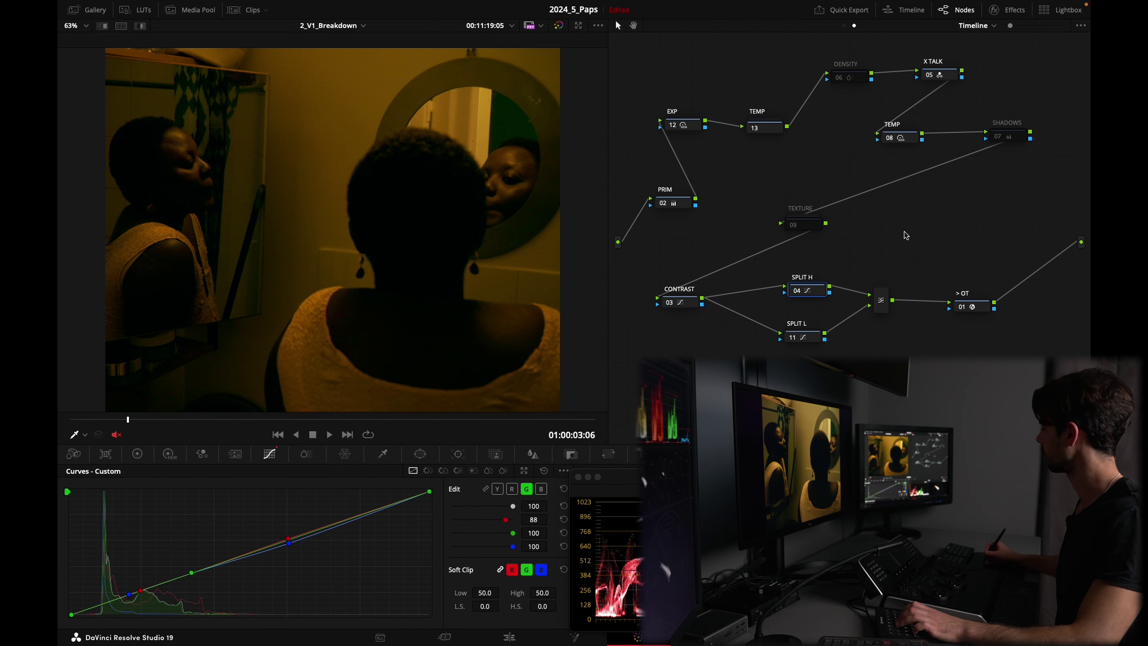
# Move the disabled TEXTURE node below SHADOWS, and toggle all enabled nodes before > OT together to compare the image.
pyautogui.moveTo(816, 222); pyautogui.dragTo(994, 226)
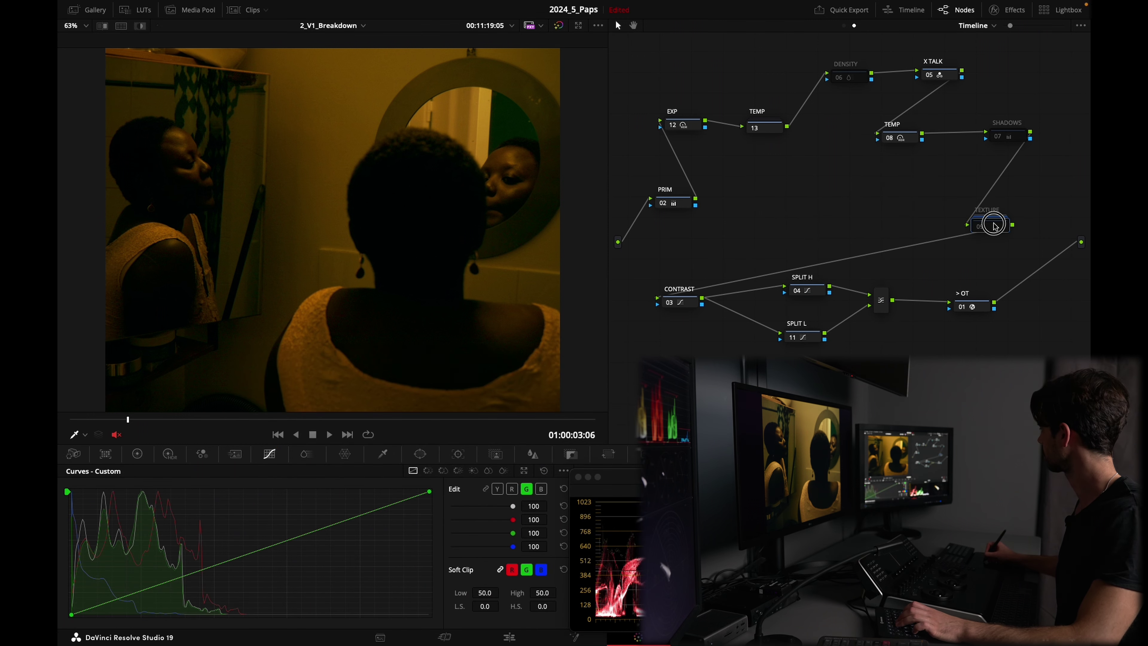
pyautogui.click(684, 124)
pyautogui.moveTo(629, 96); pyautogui.dragTo(920, 302)
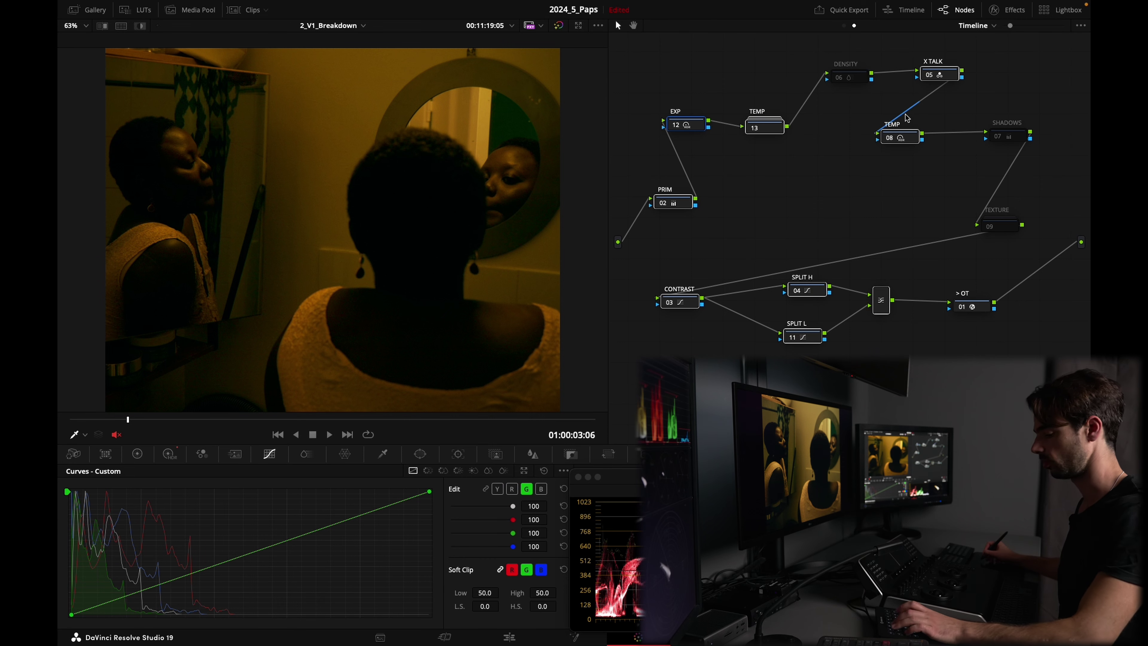
pyautogui.click(756, 122)
pyautogui.press('super+d')
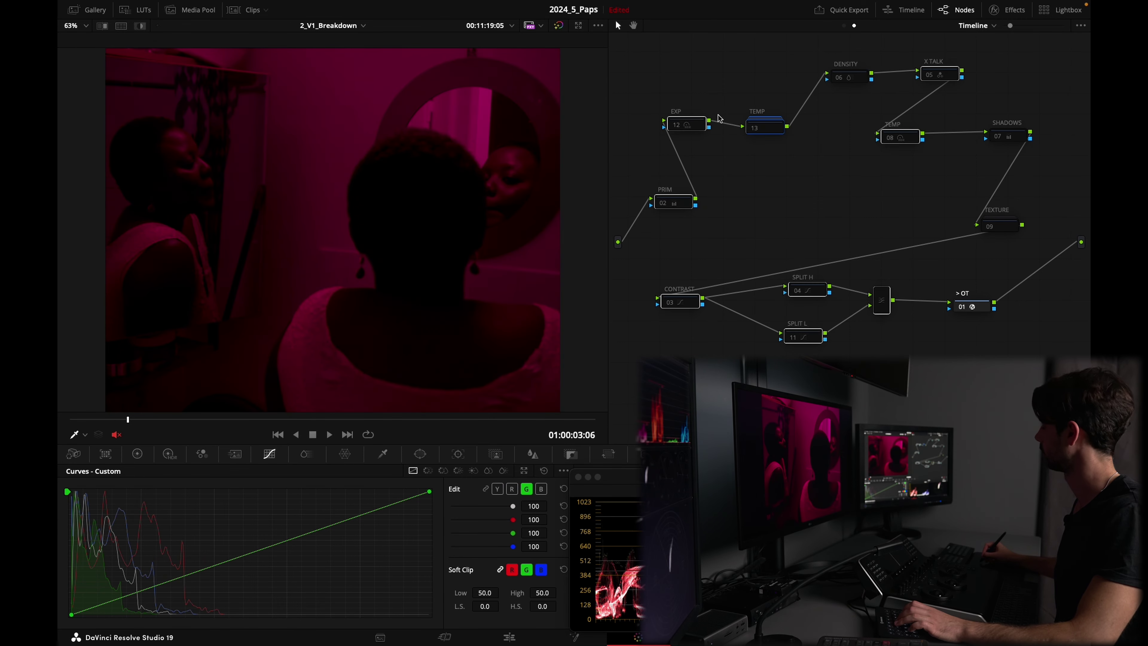
pyautogui.press('super+d')
pyautogui.press('super+d')
pyautogui.press('super+d')
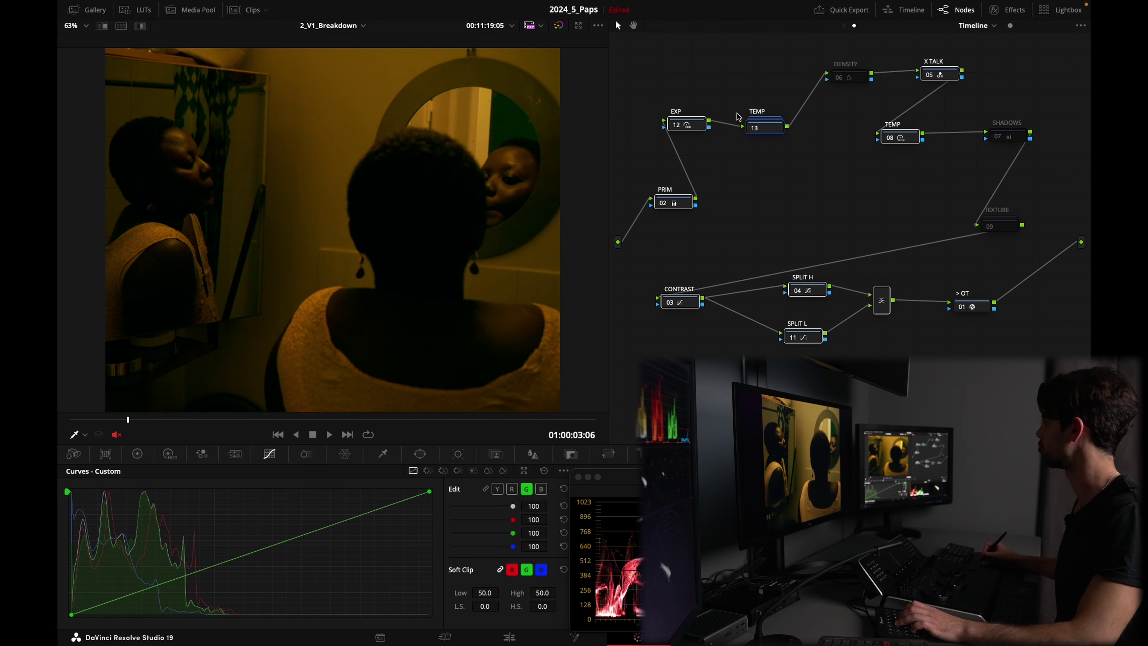
# Go to the profile close-up at 01:00:14:14 and toggle the enabled nodes from PRIM through the split nodes together to compare.
pyautogui.press('space')
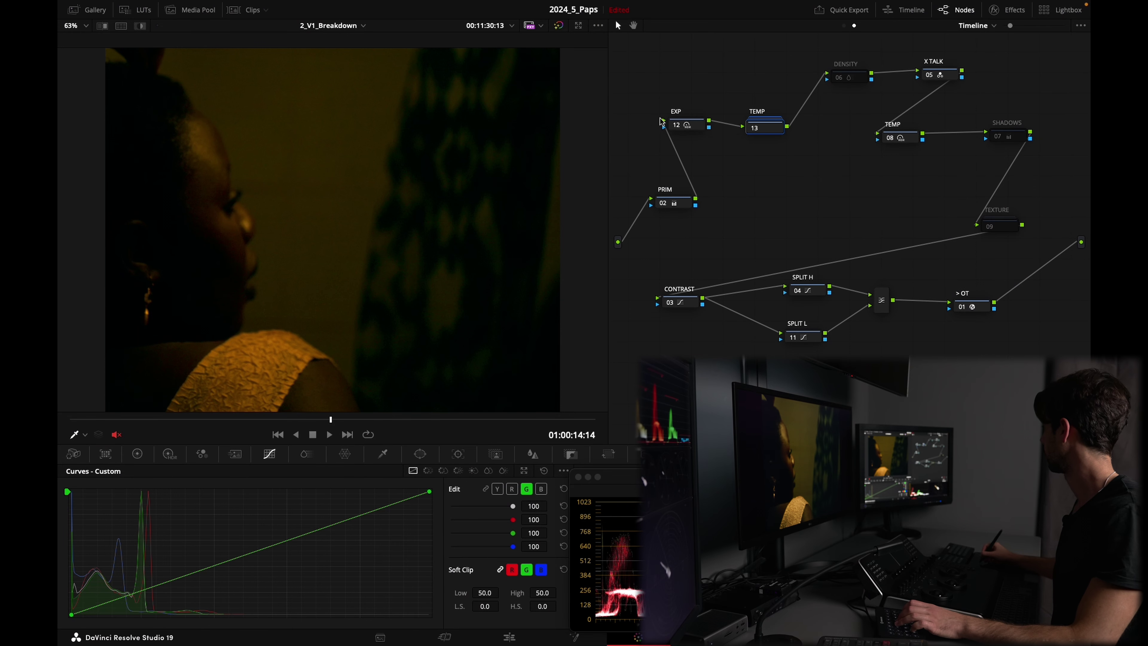
pyautogui.moveTo(639, 100); pyautogui.dragTo(899, 358)
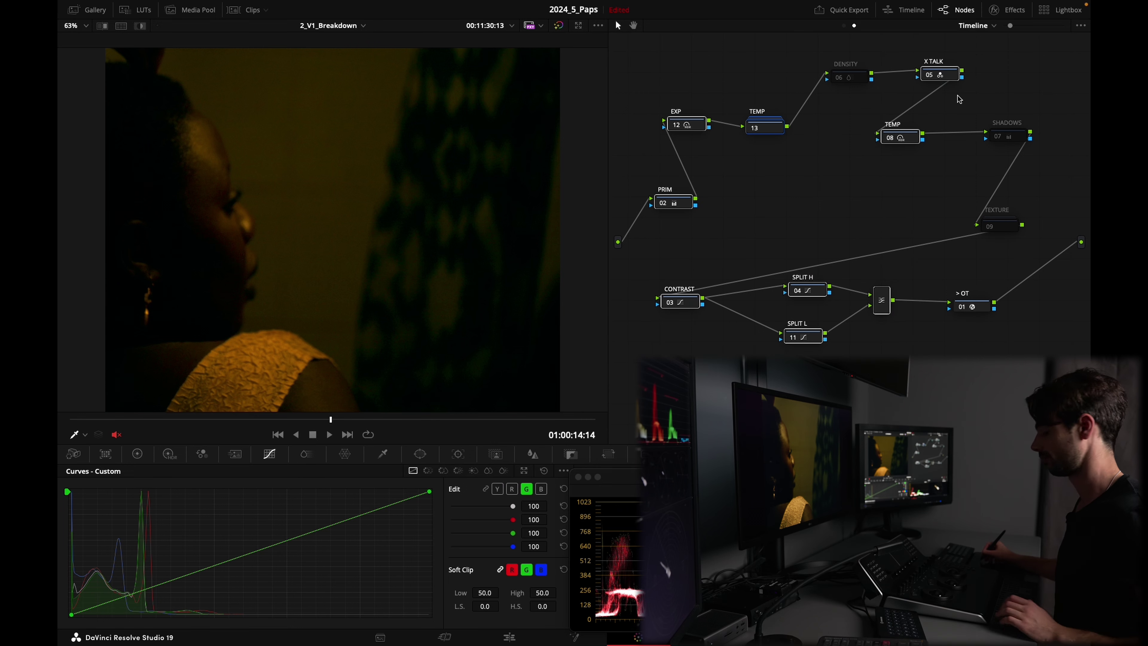
pyautogui.hotkey('ctrl', 'd')
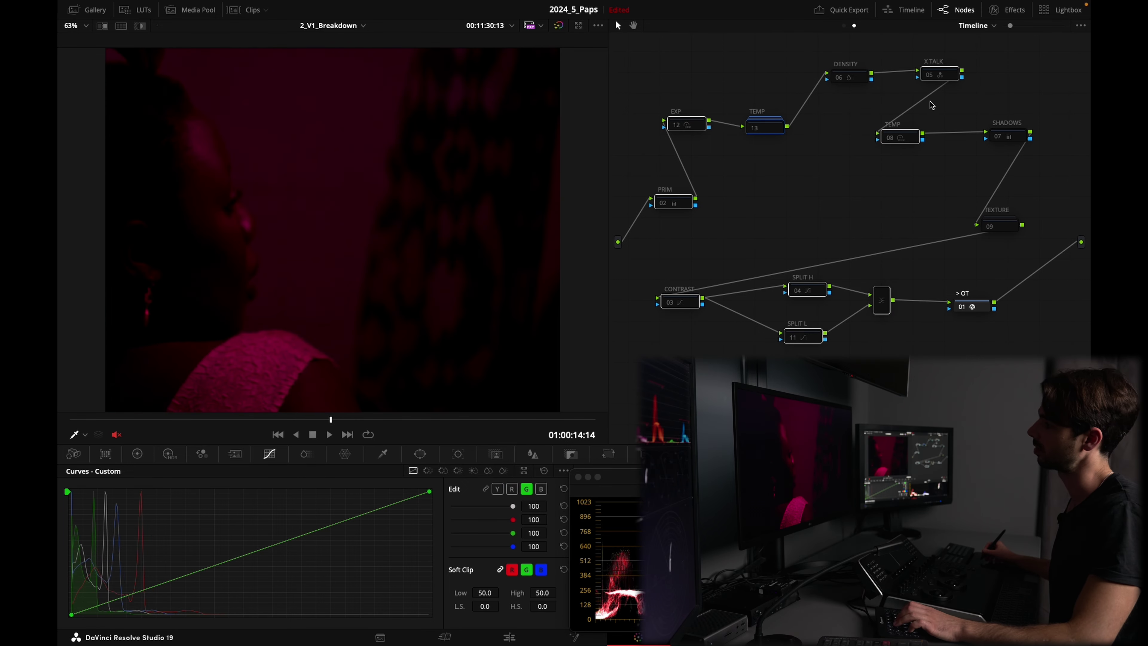
pyautogui.hotkey('ctrl', 'd')
pyautogui.hotkey('ctrl', 'd')
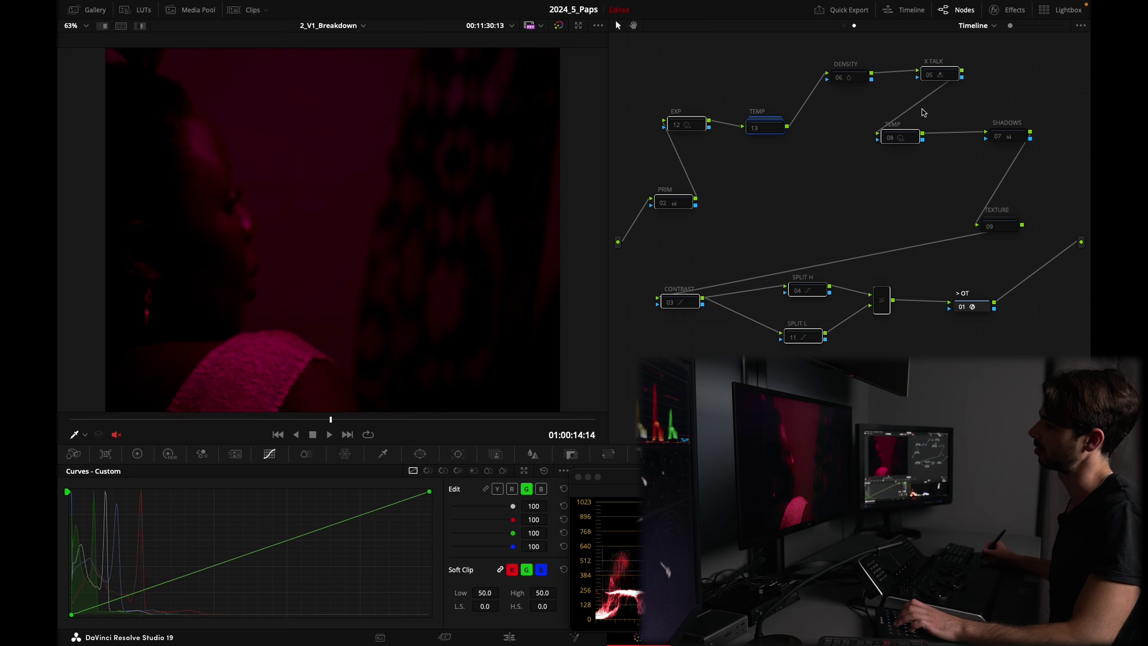
pyautogui.hotkey('ctrl', 'd')
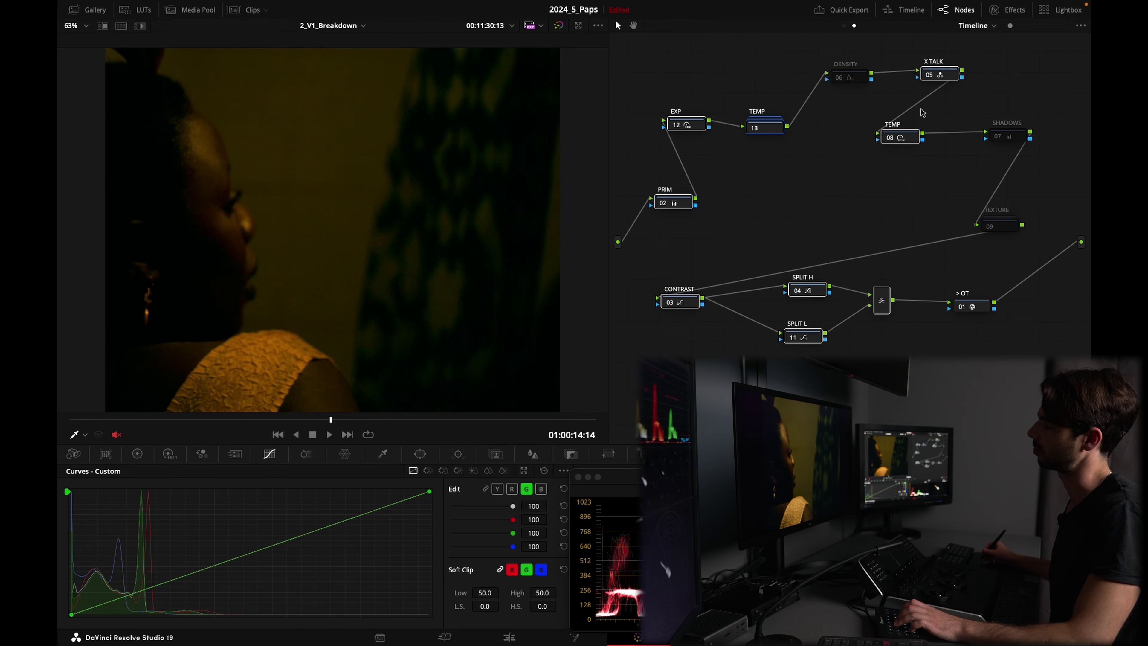
pyautogui.hotkey('ctrl', 'd')
pyautogui.hotkey('ctrl', 'd')
pyautogui.hotkey('ctrl', 'd')
pyautogui.hotkey('ctrl', 'd')
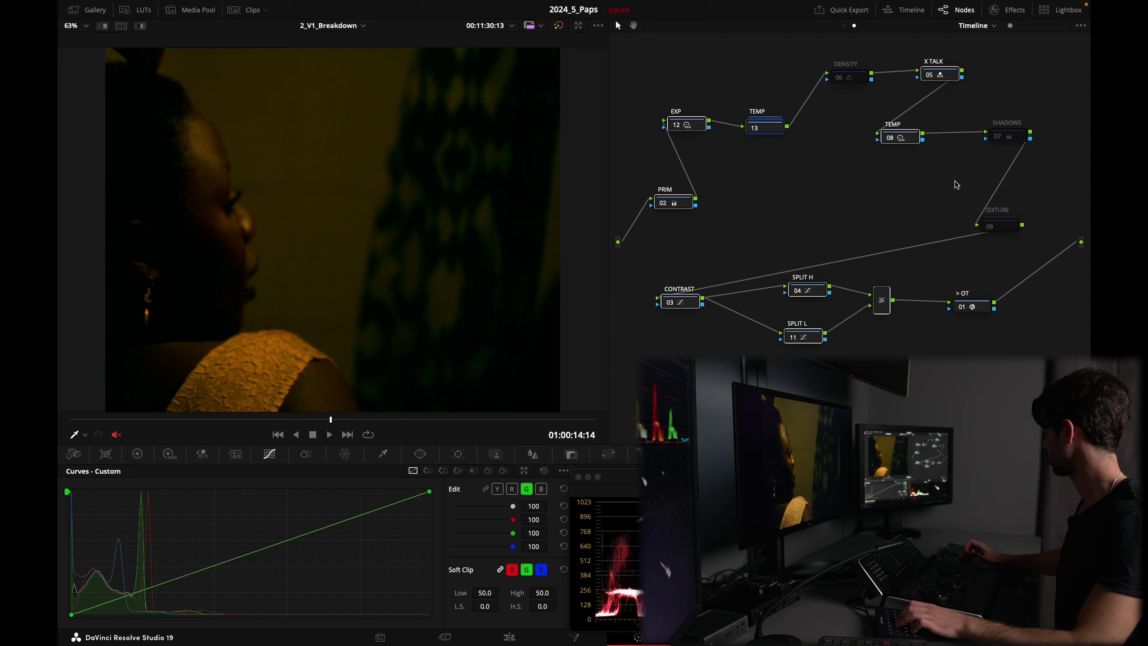
# Return to the mirror shot at 01:00:02:17, enable the DENSITY node, and toggle it repeatedly to compare its effect.
pyautogui.press('space')
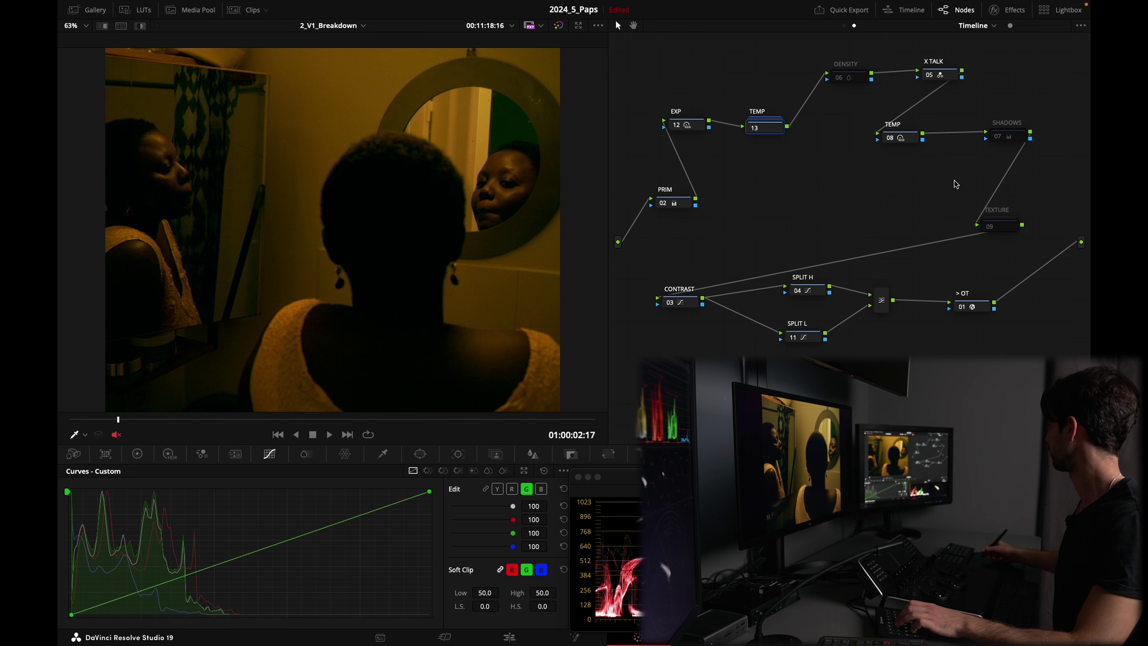
pyautogui.moveTo(851, 82); pyautogui.dragTo(854, 83)
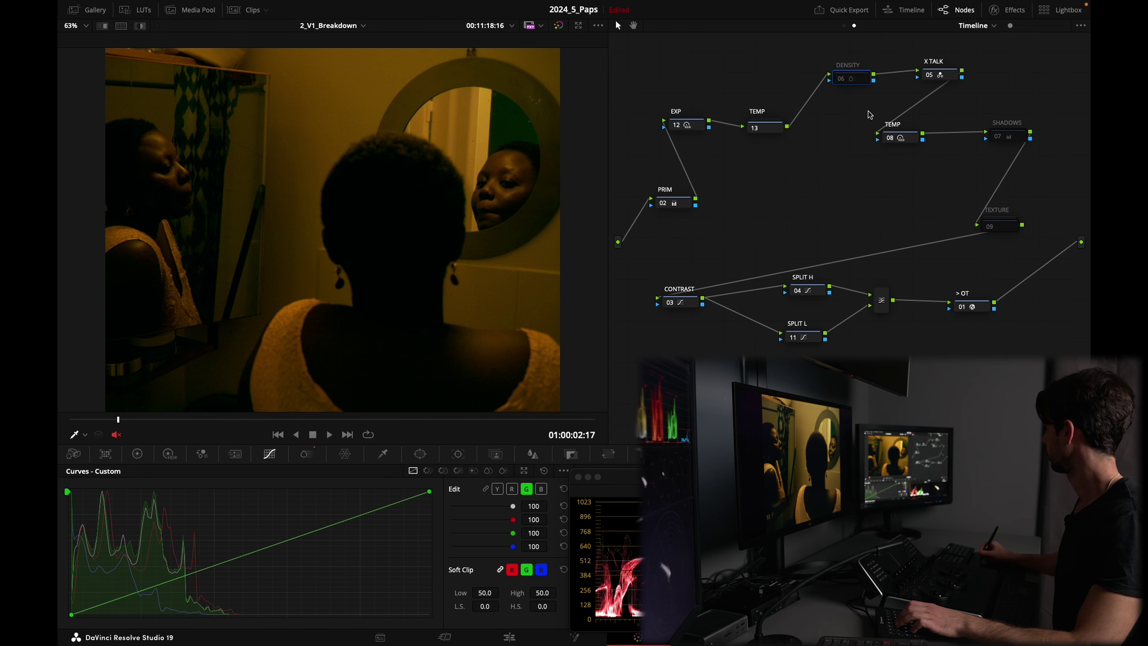
pyautogui.hotkey('ctrl', 'd')
pyautogui.hotkey('ctrl', 'd')
pyautogui.hotkey('ctrl', 'd')
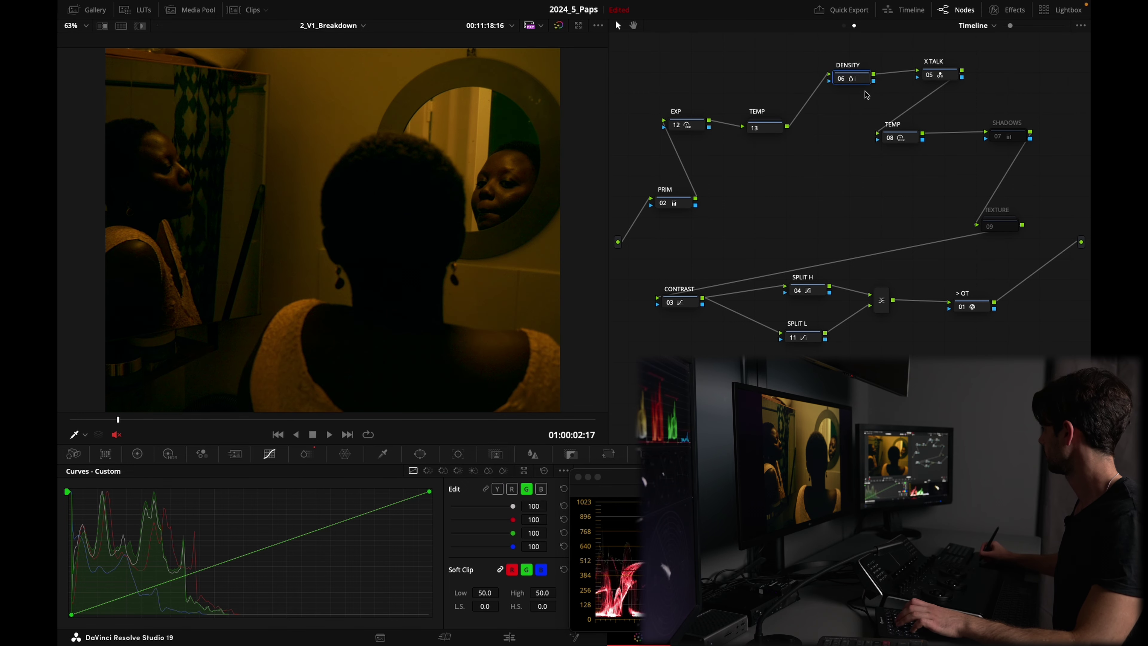
pyautogui.hotkey('ctrl', 'd')
pyautogui.hotkey('ctrl', 'd')
pyautogui.hotkey('ctrl', 'd')
pyautogui.hotkey('ctrl', 'd')
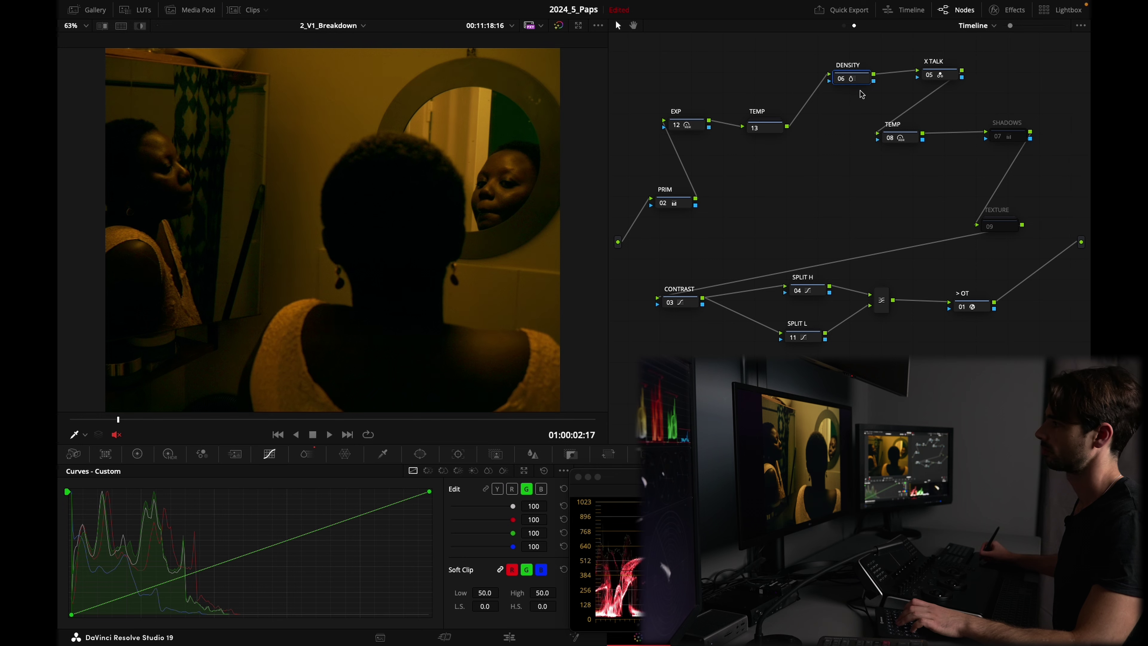
# Enable the SHADOWS node, toggle it to compare the image, and show its primaries color wheels.
pyautogui.click(1008, 133)
pyautogui.hotkey('ctrl', 'd')
pyautogui.hotkey('ctrl', 'd')
pyautogui.hotkey('ctrl', 'd')
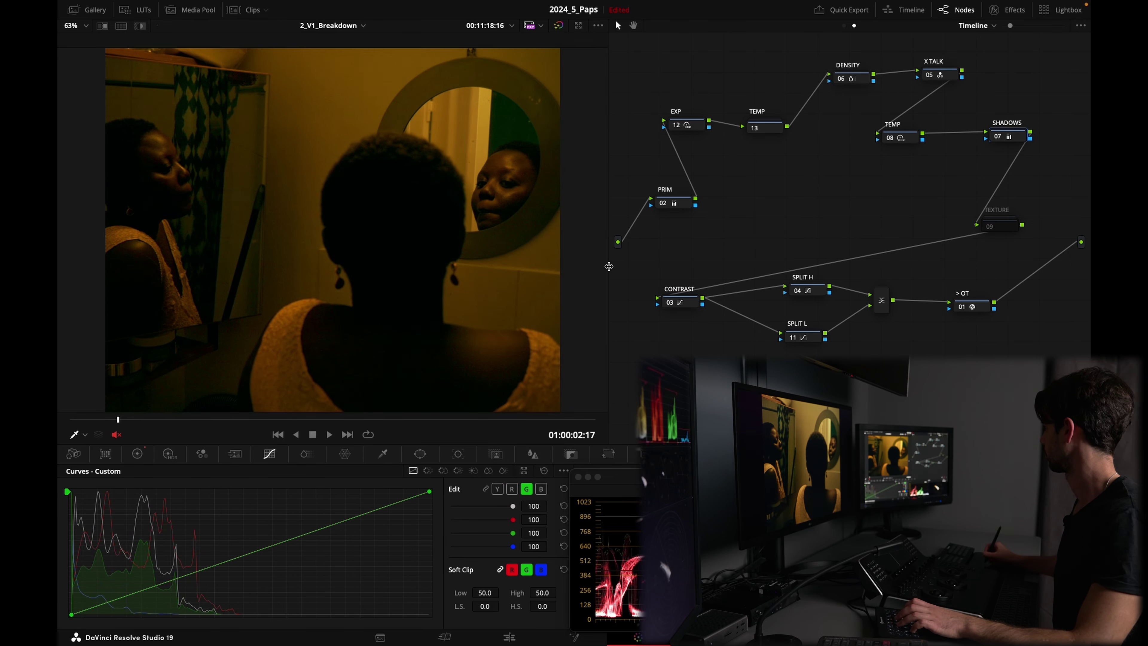
pyautogui.click(137, 454)
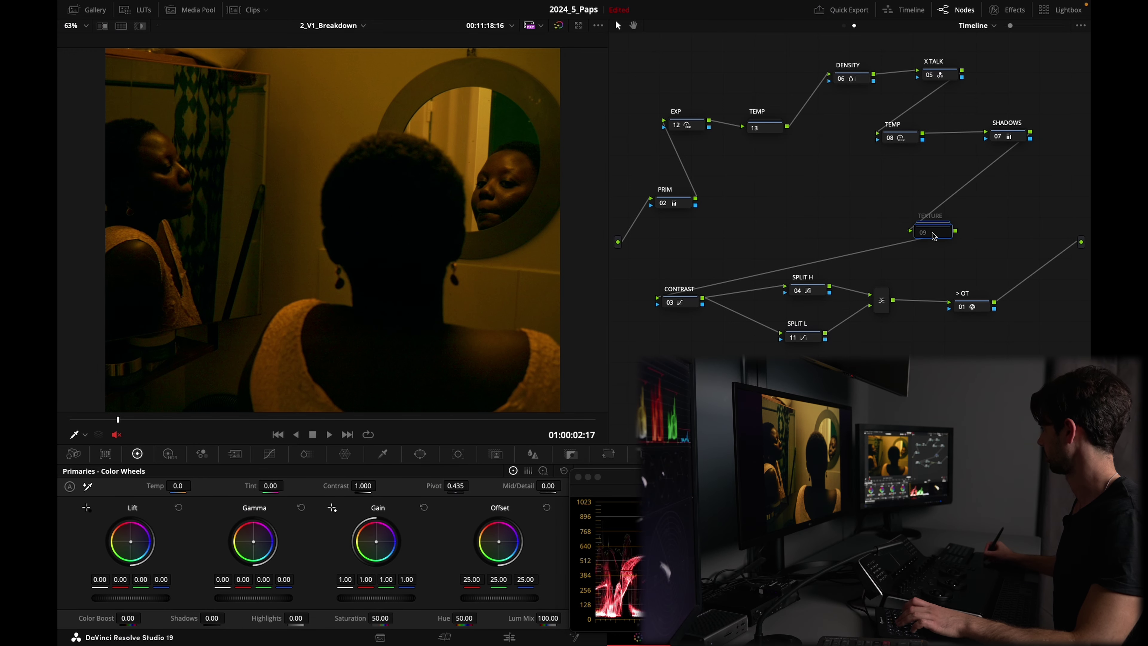
# Enable the TEXTURE node and toggle it while examining the face in the mirror at 225% magnification.
pyautogui.click(925, 232)
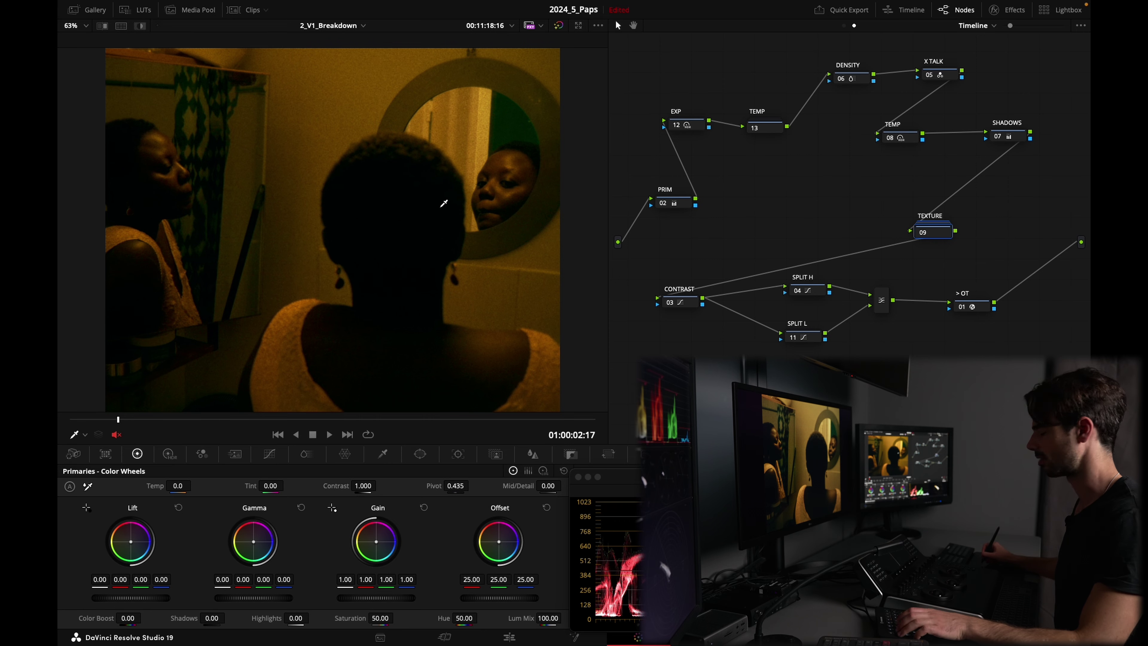
pyautogui.press('super+equal')
pyautogui.press('super+equal')
pyautogui.press('super+equal')
pyautogui.press('super+equal')
pyautogui.moveTo(279, 155); pyautogui.dragTo(385, 251)
pyautogui.press('super+equal')
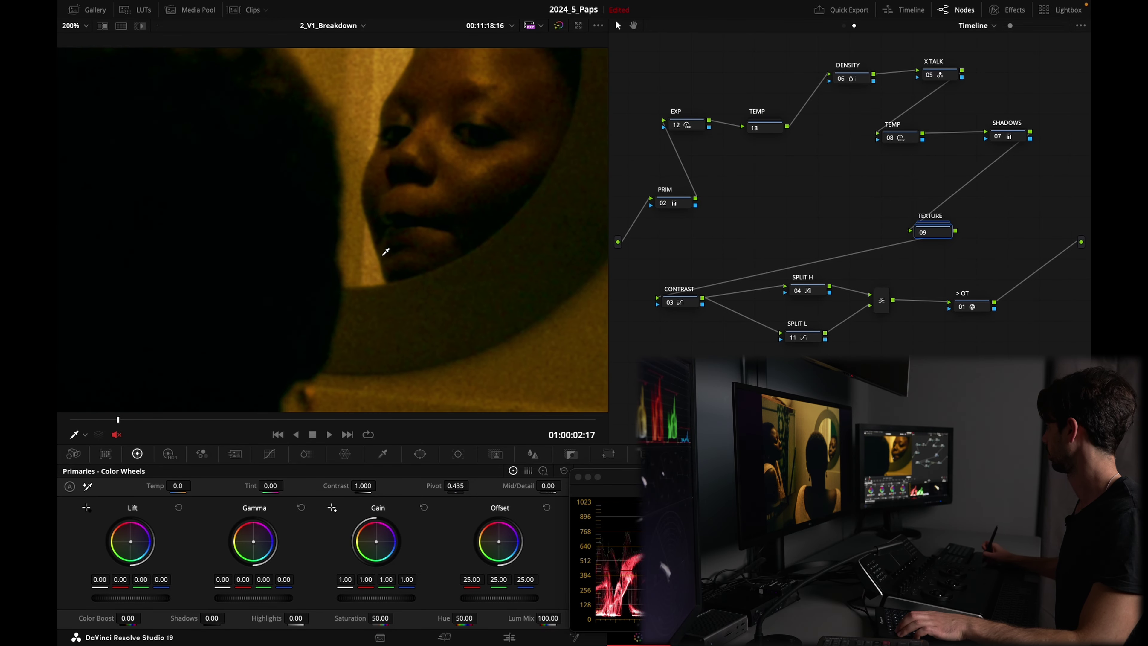
pyautogui.scroll(1, 387, 248)
pyautogui.moveTo(939, 235); pyautogui.dragTo(927, 233)
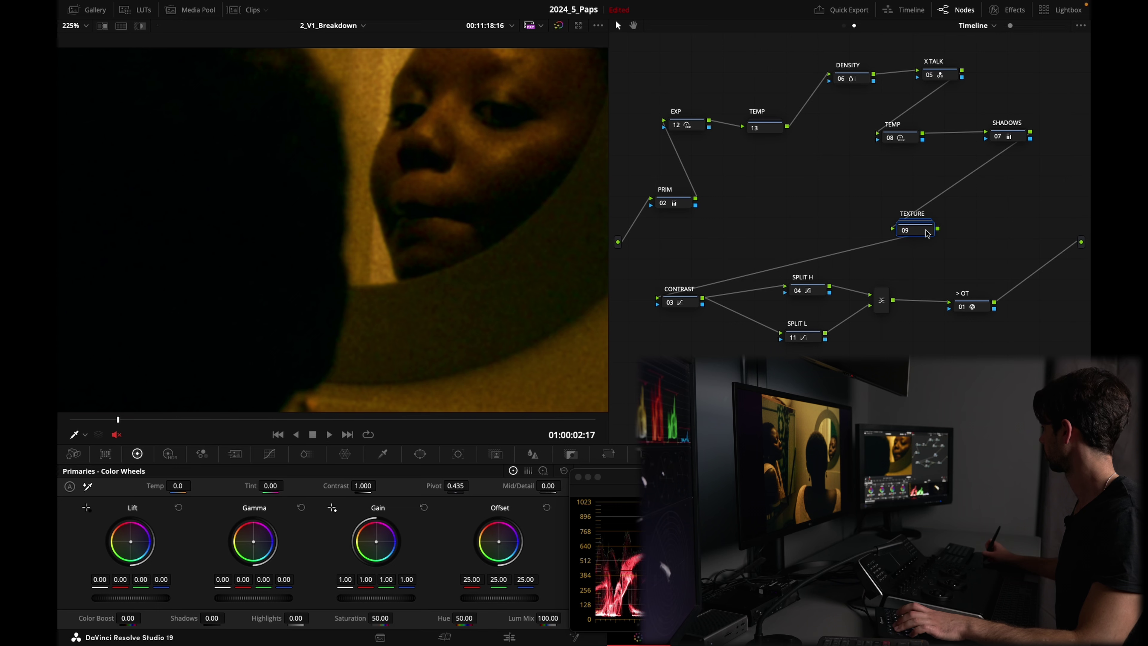
pyautogui.press('super+d')
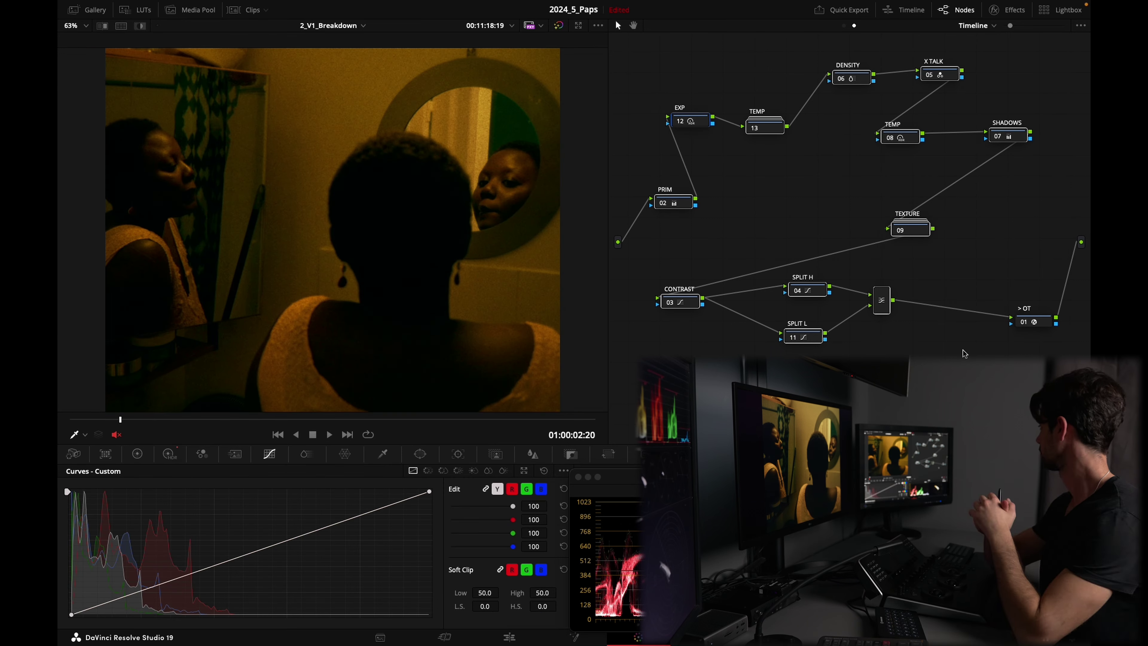
# Switch all selected look nodes before > OT off and on together to compare the full look on the mirror shot.
pyautogui.hotkey('alt', 'd')
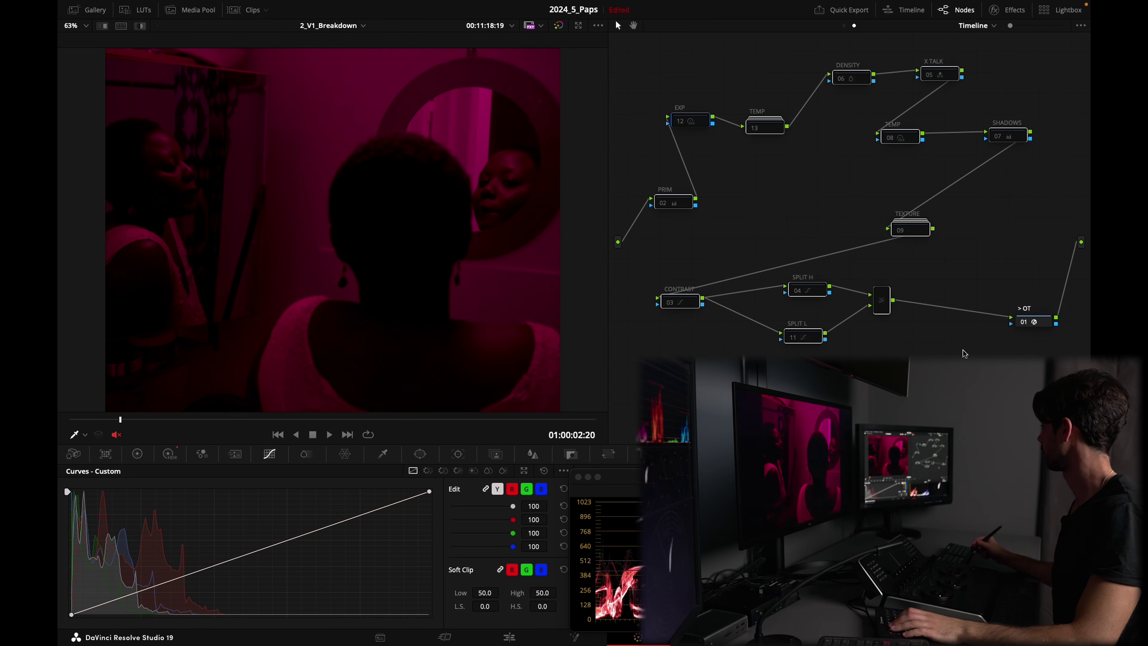
pyautogui.hotkey('alt', 'd')
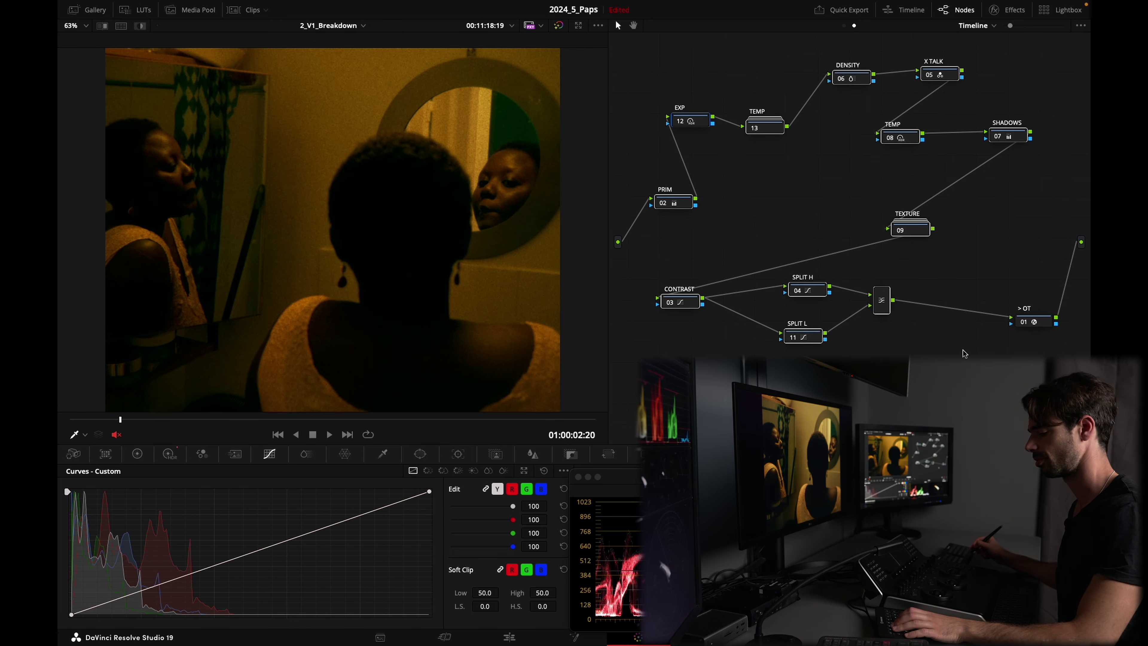
pyautogui.hotkey('alt', 'd')
pyautogui.hotkey('alt', 'd')
pyautogui.hotkey('alt', 'd')
pyautogui.hotkey('alt', 'd')
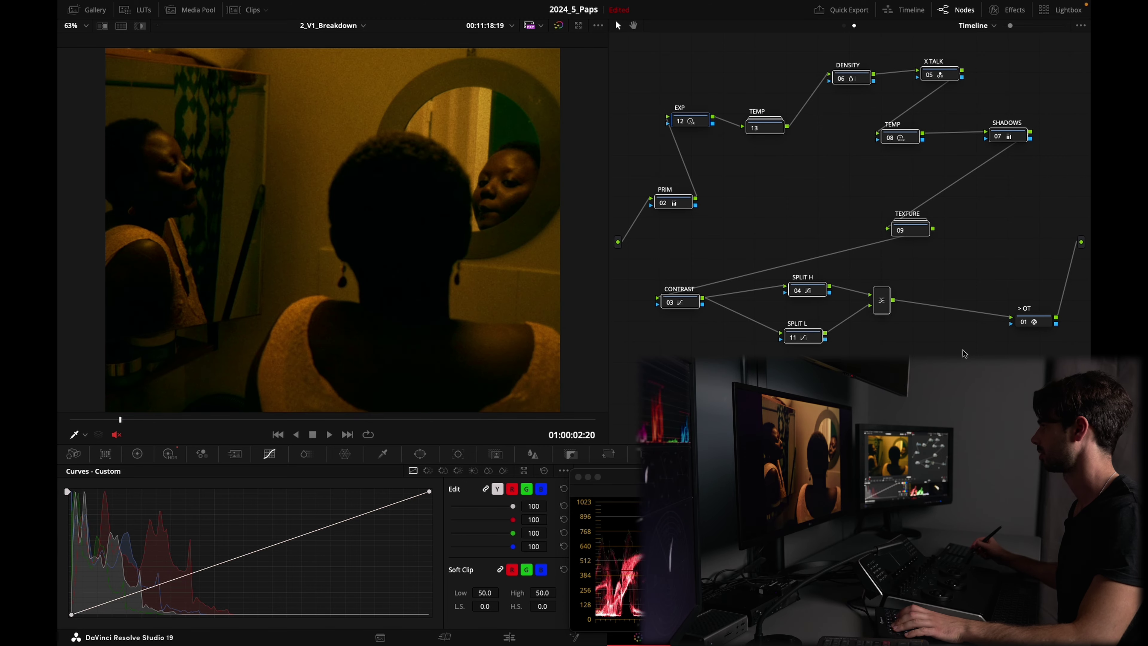